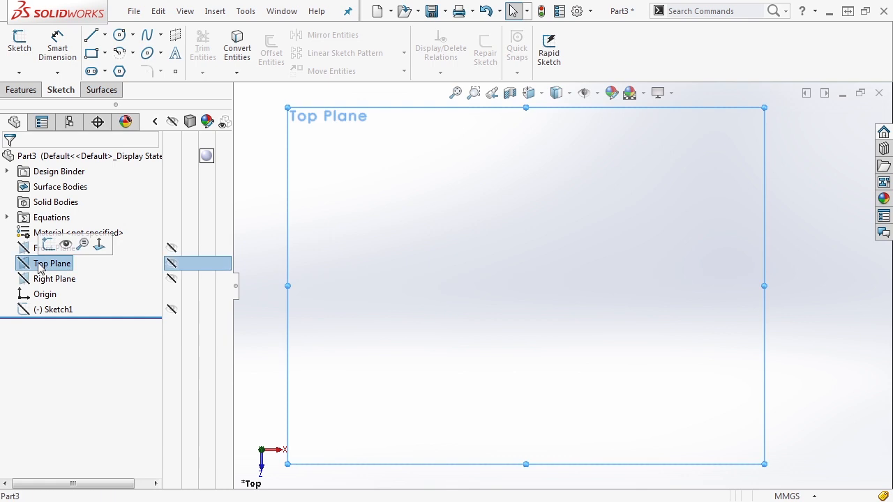
Step: Start a sketch on the Top Plane and draw a two-point spline about 100 mm long from the origin, rising to the right
{"action": "left_click", "coordinate": [46, 250]}
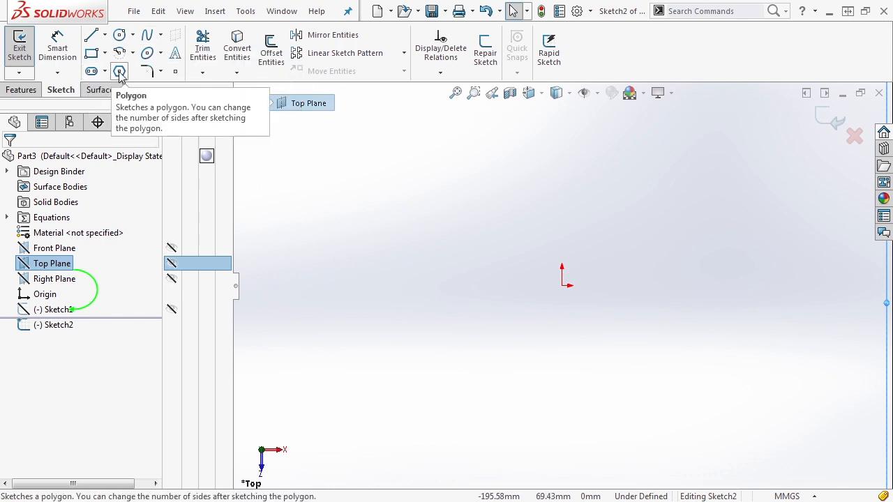
{"action": "left_click", "coordinate": [160, 36]}
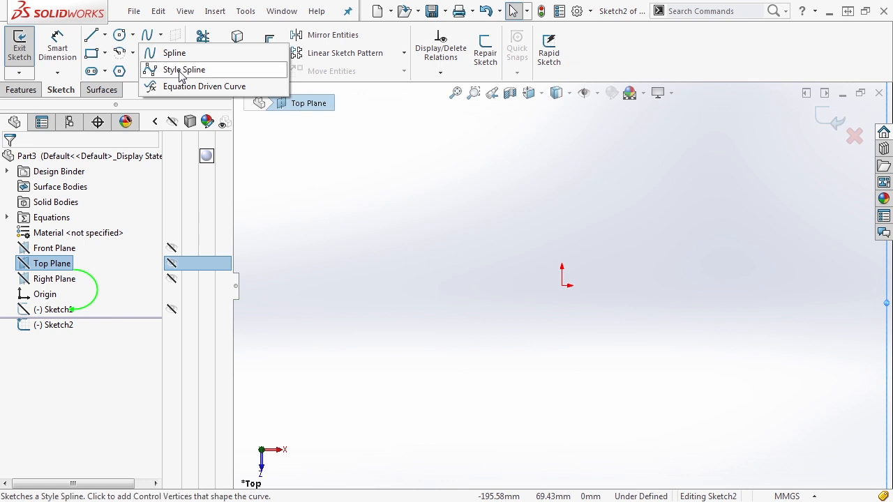
{"action": "left_click", "coordinate": [178, 56]}
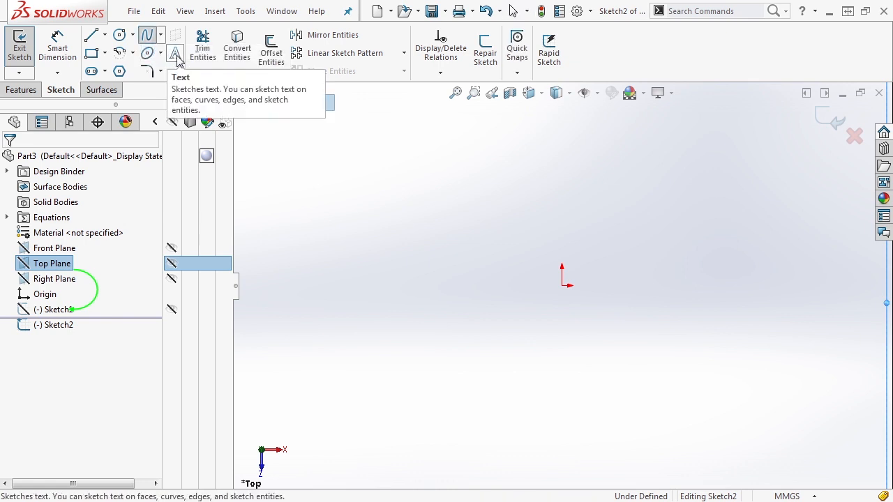
{"action": "left_click", "coordinate": [563, 286]}
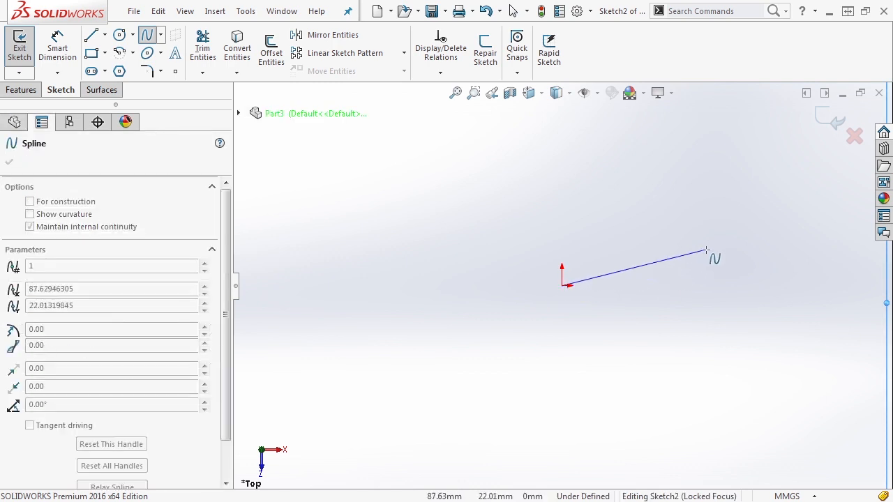
{"action": "left_click", "coordinate": [712, 219]}
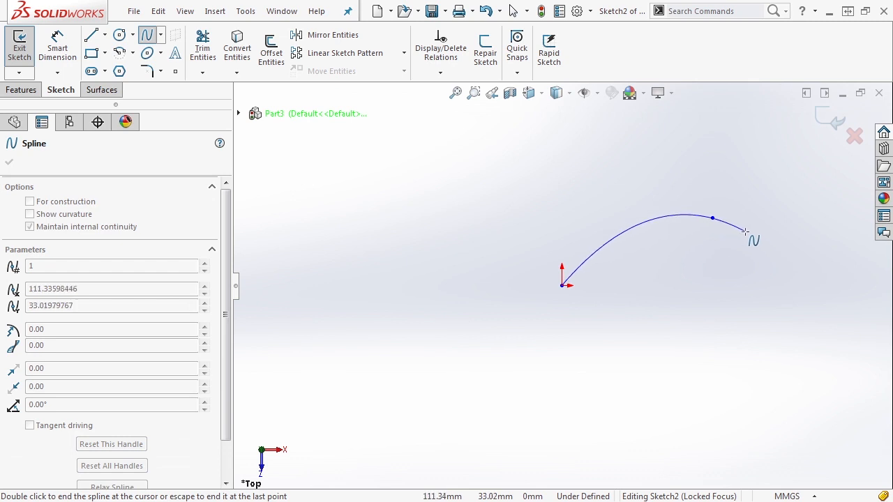
{"action": "key", "text": "Escape"}
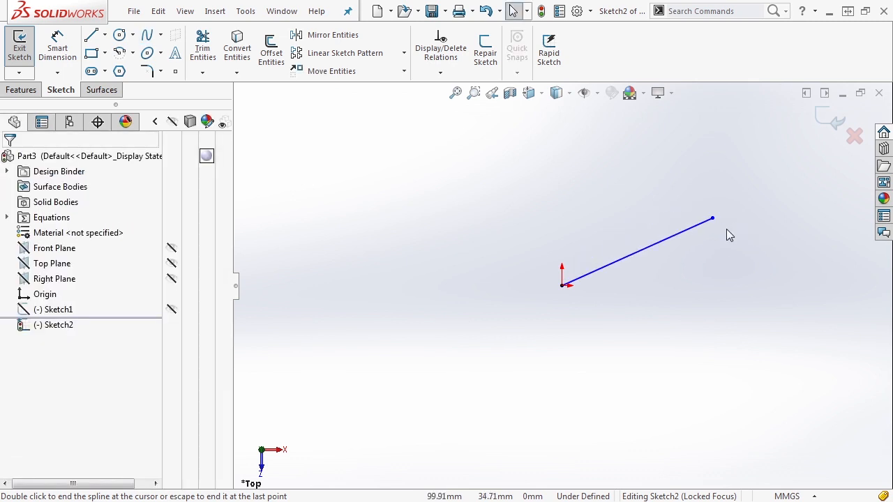
Step: Bend the spline into an upward arch by pulling the tangent handle at its origin end to a steep angle
{"action": "left_click", "coordinate": [648, 247]}
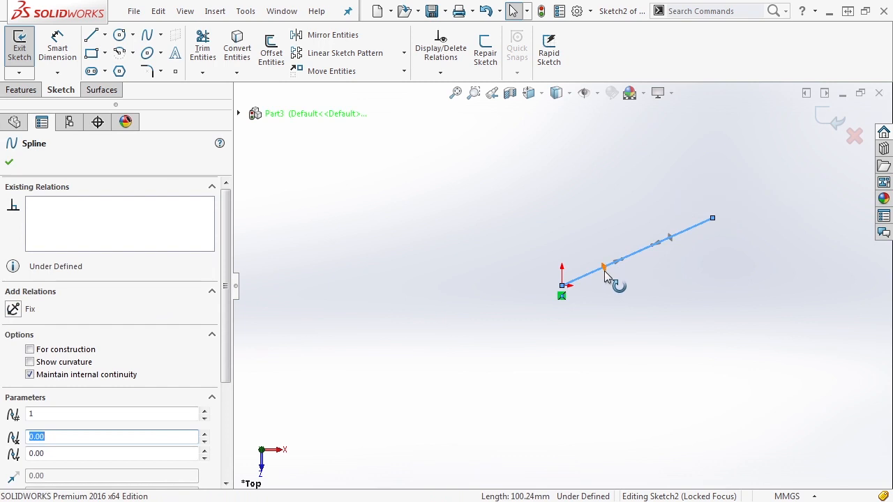
{"action": "left_click_drag", "start_coordinate": [623, 269], "coordinate": [602, 189]}
{"action": "left_click_drag", "start_coordinate": [589, 220], "coordinate": [601, 201]}
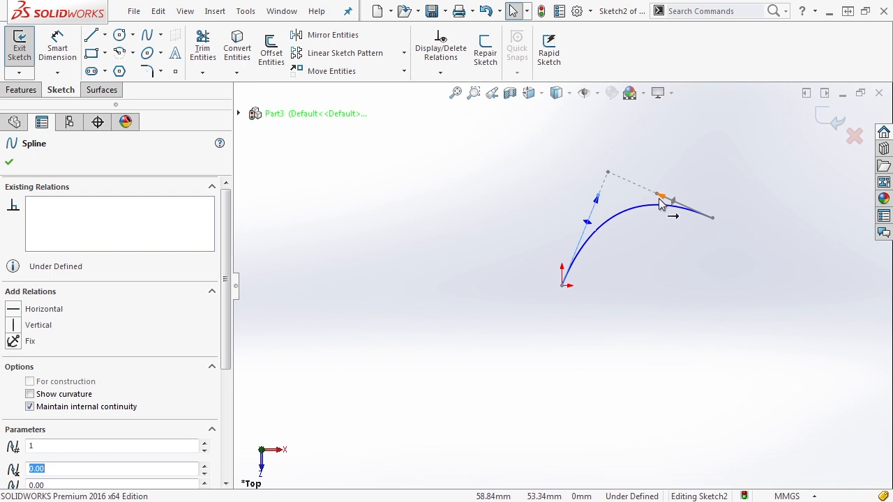
{"action": "left_click_drag", "start_coordinate": [599, 199], "coordinate": [573, 186]}
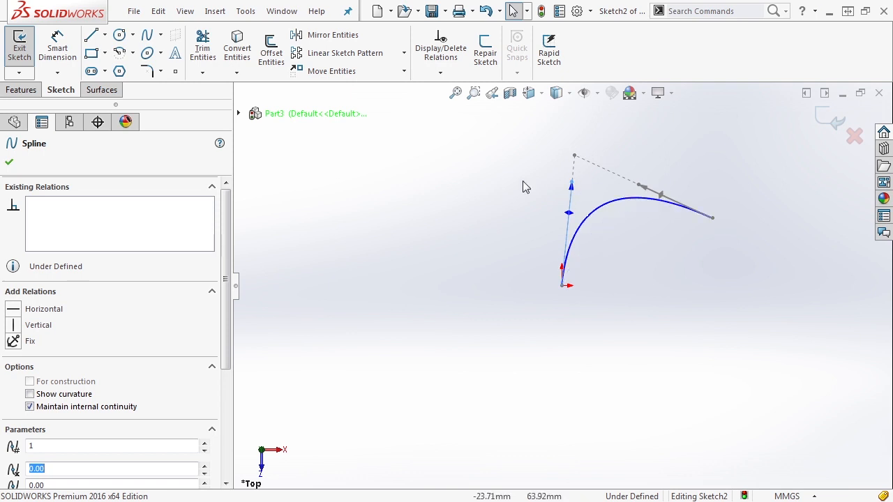
Step: Show the curvature comb on the arched spline with a scale of 39 and a density of 174
{"action": "left_click_drag", "start_coordinate": [226, 201], "coordinate": [226, 225]}
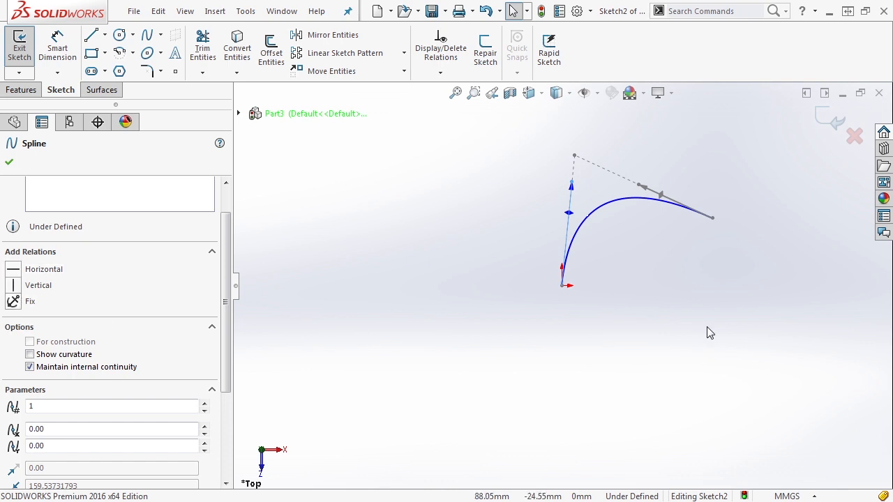
{"action": "left_click", "coordinate": [567, 216]}
{"action": "scroll", "coordinate": [217, 293], "scroll_direction": "down", "scroll_amount": 3}
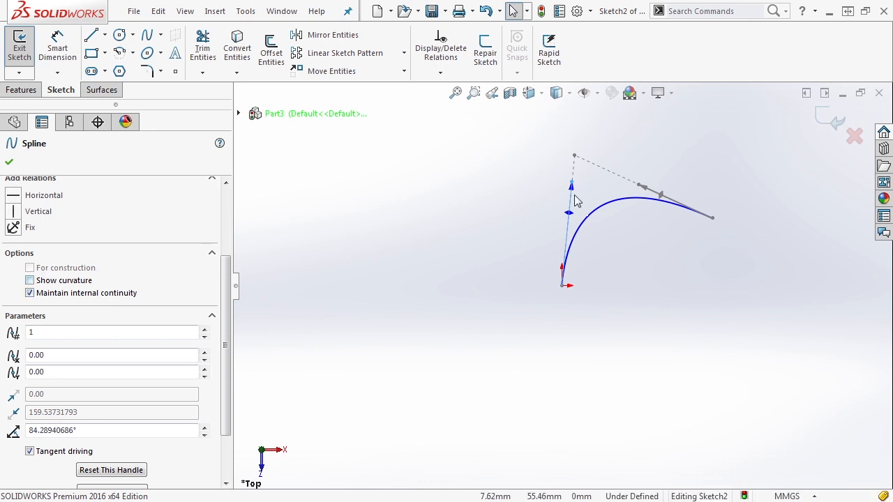
{"action": "left_click", "coordinate": [593, 220]}
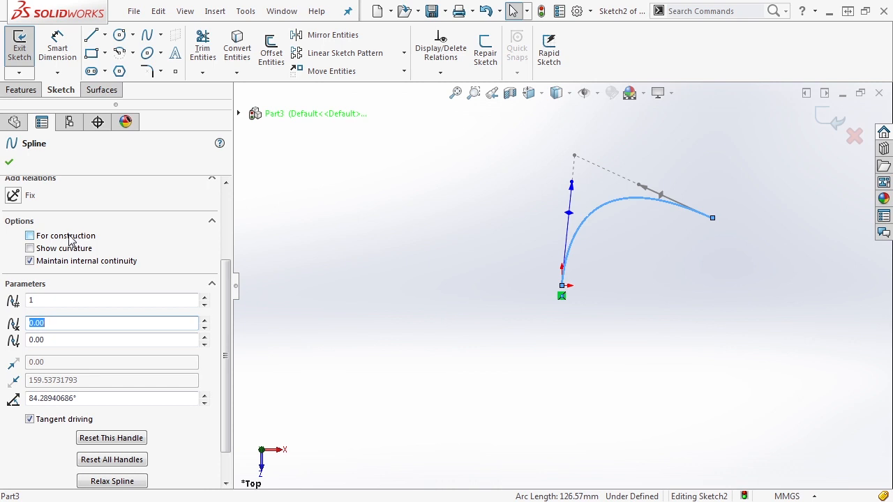
{"action": "left_click", "coordinate": [29, 249]}
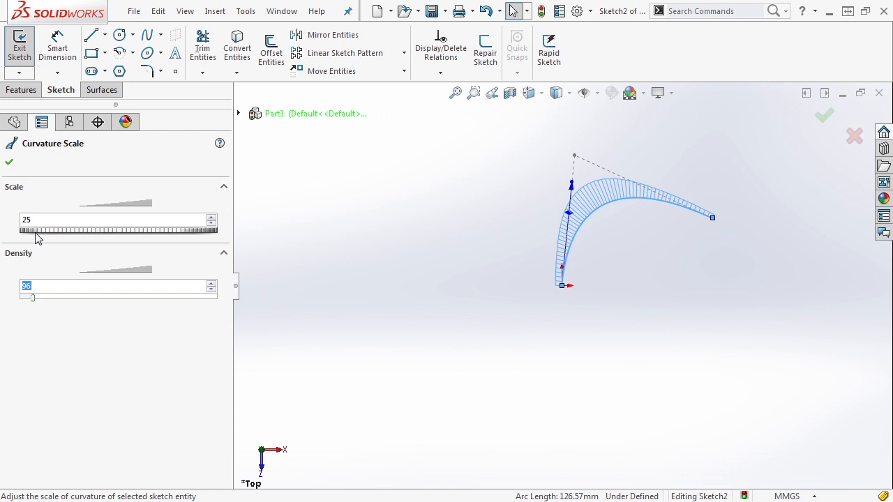
{"action": "mouse_move", "coordinate": [41, 235]}
{"action": "left_mouse_down"}
{"action": "mouse_move", "coordinate": [56, 235]}
{"action": "mouse_move", "coordinate": [44, 234]}
{"action": "left_mouse_up"}
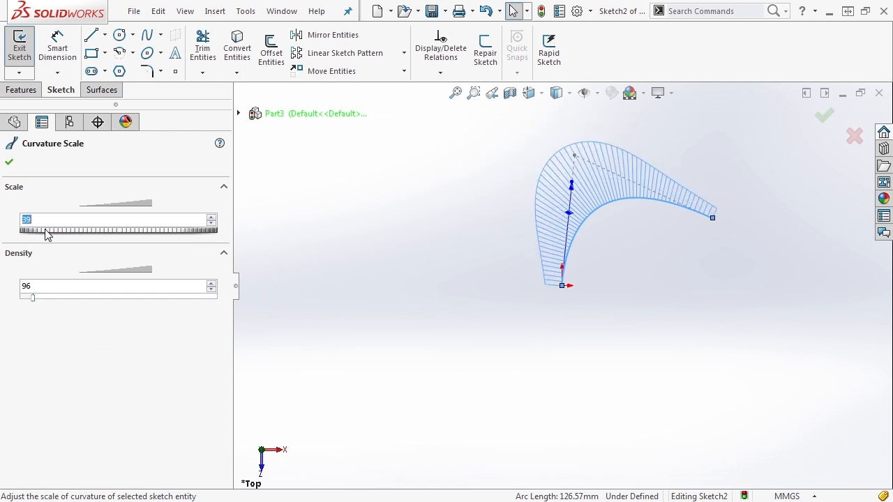
{"action": "left_click_drag", "start_coordinate": [35, 301], "coordinate": [54, 300]}
{"action": "left_click", "coordinate": [9, 162]}
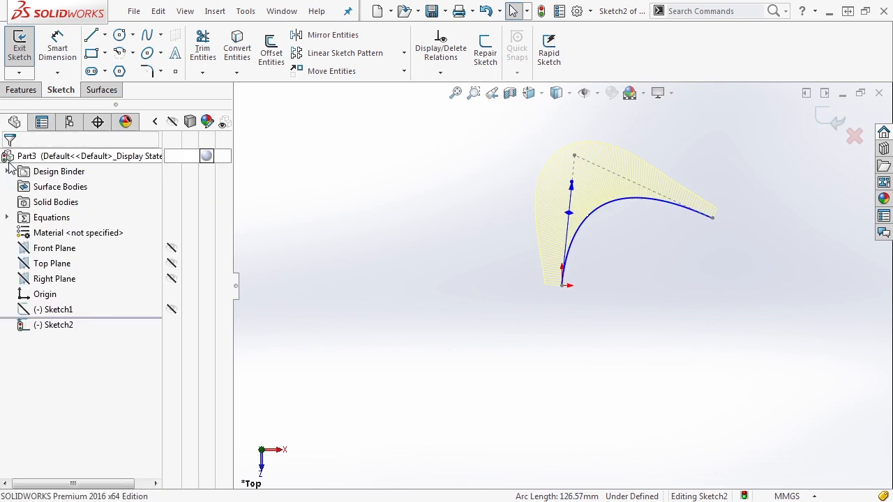
Step: Adjust the tangent handle at the arched spline's origin end slightly to the right, reshaping its curvature comb
{"action": "left_click", "coordinate": [603, 203]}
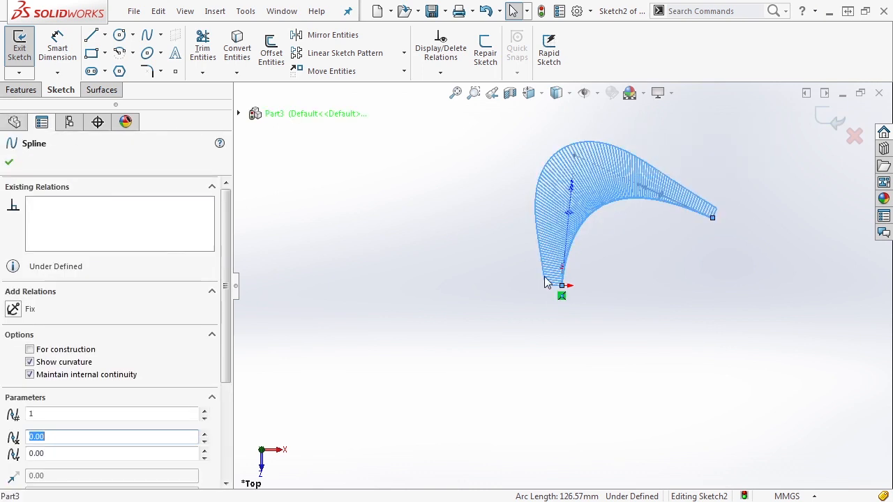
{"action": "mouse_move", "coordinate": [571, 183]}
{"action": "left_mouse_down"}
{"action": "mouse_move", "coordinate": [566, 237]}
{"action": "mouse_move", "coordinate": [602, 183]}
{"action": "mouse_move", "coordinate": [572, 175]}
{"action": "mouse_move", "coordinate": [552, 189]}
{"action": "mouse_move", "coordinate": [537, 216]}
{"action": "mouse_move", "coordinate": [544, 256]}
{"action": "mouse_move", "coordinate": [618, 207]}
{"action": "mouse_move", "coordinate": [591, 197]}
{"action": "mouse_move", "coordinate": [641, 213]}
{"action": "mouse_move", "coordinate": [579, 191]}
{"action": "left_mouse_up"}
{"action": "left_click", "coordinate": [635, 265]}
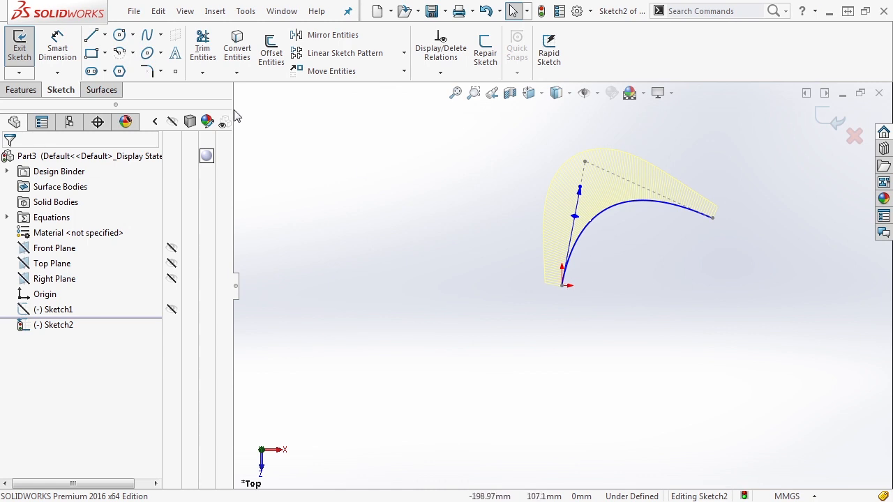
Step: Sketch a winding open spline through nine points below the arched spline
{"action": "left_click", "coordinate": [146, 35]}
{"action": "left_click", "coordinate": [485, 336]}
{"action": "left_click", "coordinate": [661, 309]}
{"action": "left_click", "coordinate": [698, 351]}
{"action": "left_click", "coordinate": [669, 393]}
{"action": "left_click", "coordinate": [640, 434]}
{"action": "left_click", "coordinate": [573, 422]}
{"action": "left_click", "coordinate": [556, 365]}
{"action": "left_click", "coordinate": [508, 372]}
{"action": "double_click", "coordinate": [432, 382]}
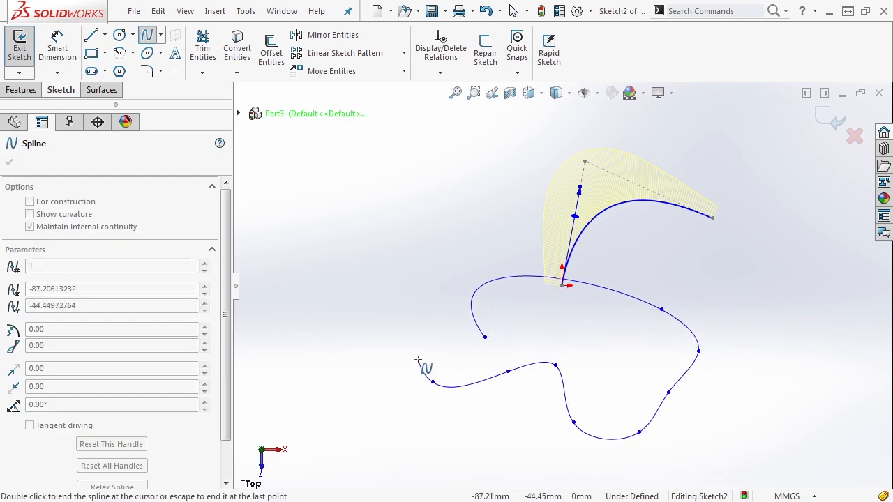
Step: Reshape the nine-point spline with the tangent handles at its start point and at point 8
{"action": "left_click", "coordinate": [487, 342]}
{"action": "left_click_drag", "start_coordinate": [450, 293], "coordinate": [475, 257]}
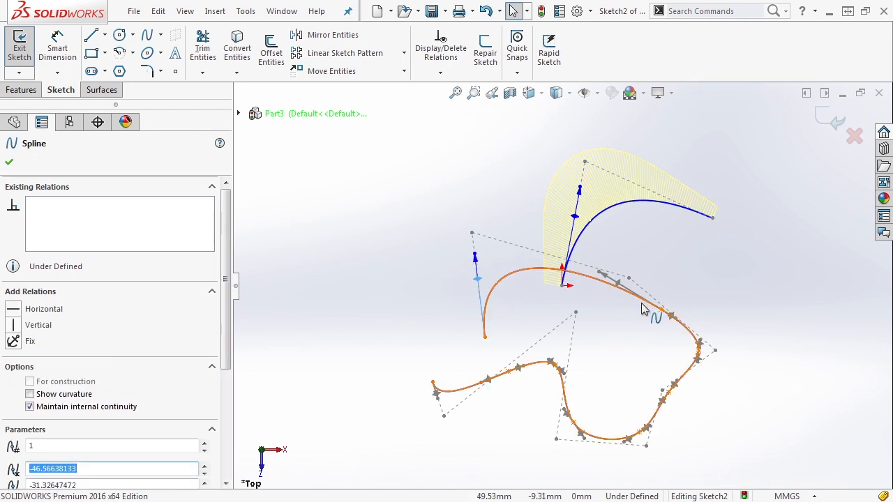
{"action": "left_click_drag", "start_coordinate": [523, 367], "coordinate": [528, 388]}
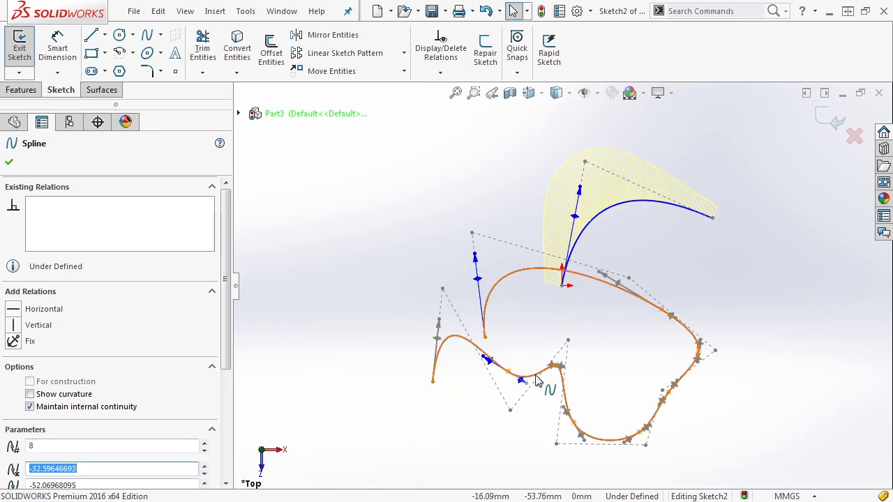
Step: Show the curvature comb on the nine-point spline with a scale of 7
{"action": "left_click", "coordinate": [536, 376]}
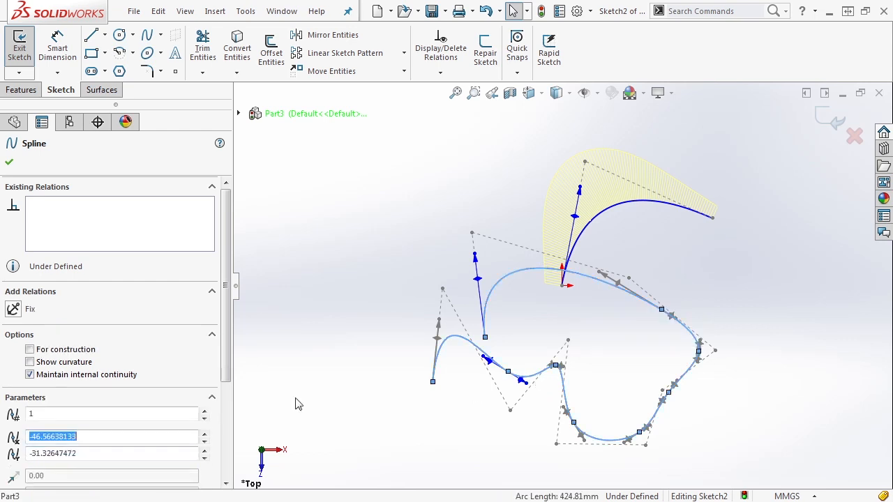
{"action": "left_click", "coordinate": [62, 364]}
{"action": "left_click_drag", "start_coordinate": [128, 241], "coordinate": [83, 238]}
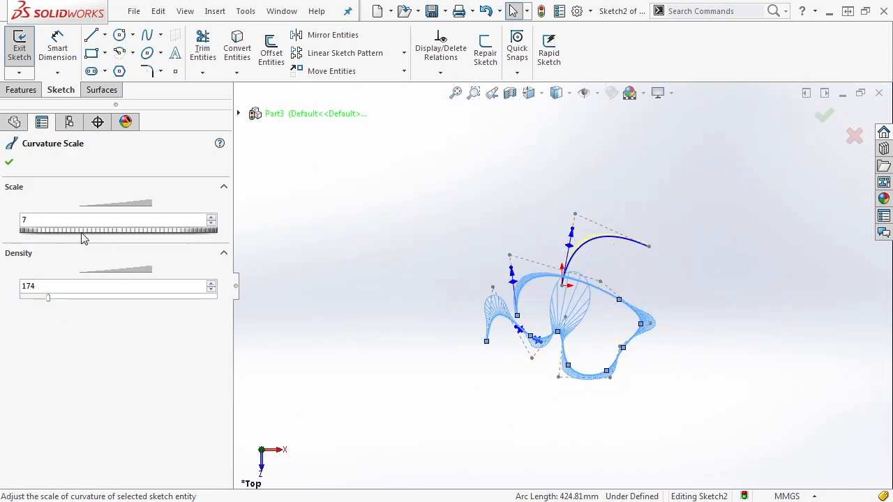
Step: Form a rounded hump in the nine-point spline by steepening the tangent handles at points 8 and 7
{"action": "scroll", "coordinate": [537, 328], "scroll_direction": "down", "scroll_amount": 5}
{"action": "left_click_drag", "start_coordinate": [472, 295], "coordinate": [452, 255]}
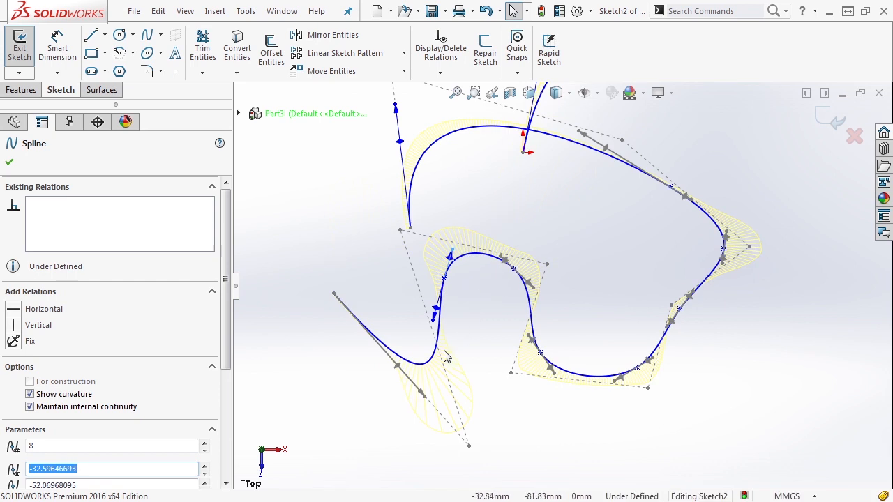
{"action": "left_click", "coordinate": [441, 337]}
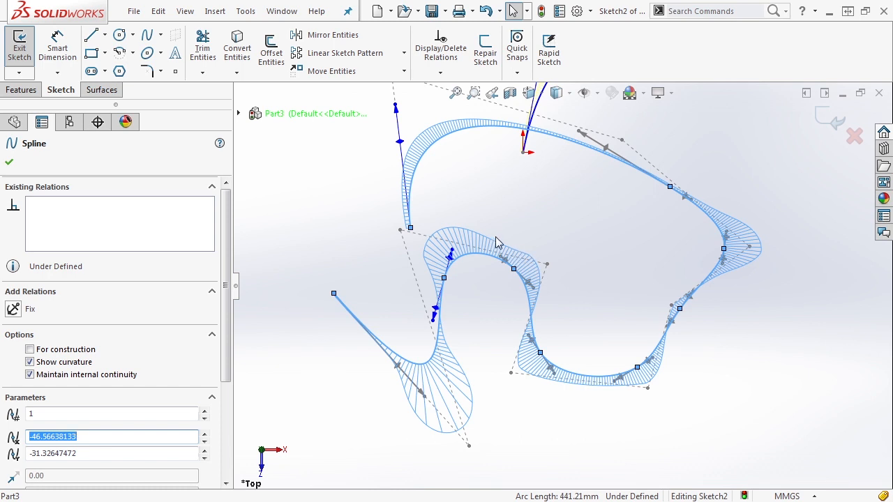
{"action": "left_click_drag", "start_coordinate": [514, 269], "coordinate": [513, 263]}
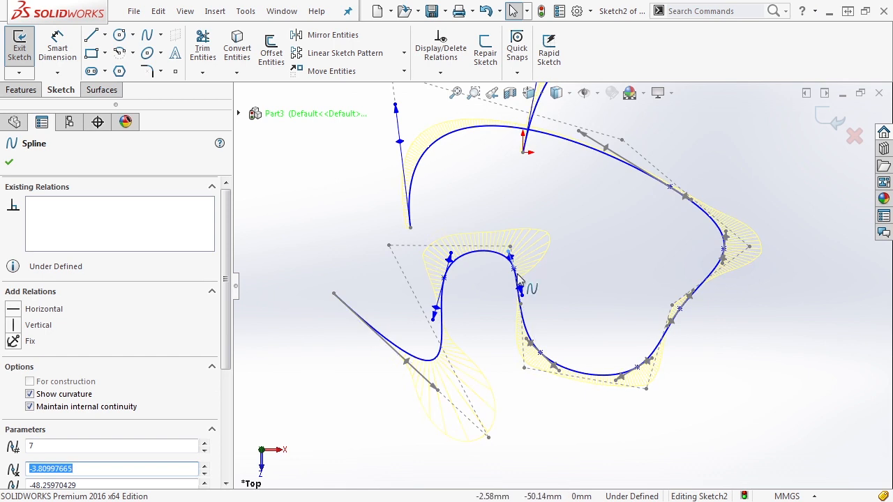
{"action": "left_click", "coordinate": [527, 298]}
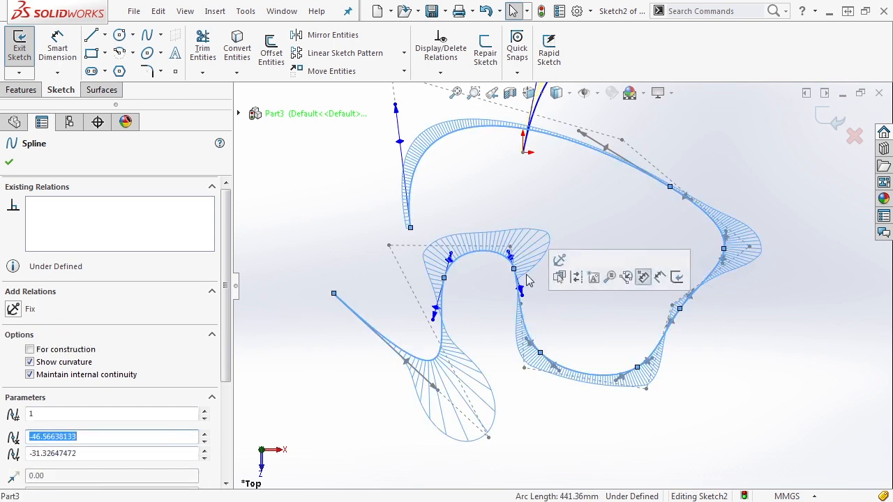
Step: Inspect the curvature comb near point 7 and adjust the tangent handle at point 4 of the nine-point spline
{"action": "scroll", "coordinate": [521, 296], "scroll_direction": "down", "scroll_amount": 3}
{"action": "scroll", "coordinate": [522, 296], "scroll_direction": "down", "scroll_amount": 3}
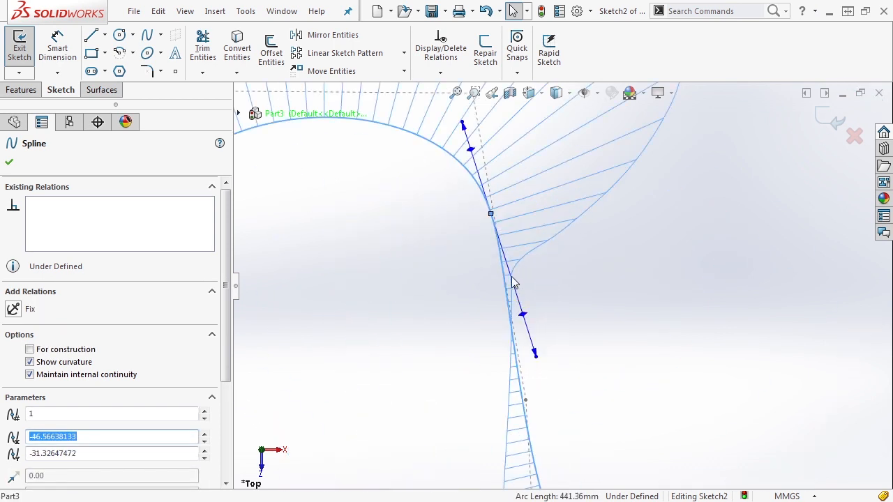
{"action": "scroll", "coordinate": [547, 345], "scroll_direction": "up", "scroll_amount": 4}
{"action": "scroll", "coordinate": [547, 345], "scroll_direction": "up", "scroll_amount": 4}
{"action": "scroll", "coordinate": [649, 329], "scroll_direction": "down", "scroll_amount": 3}
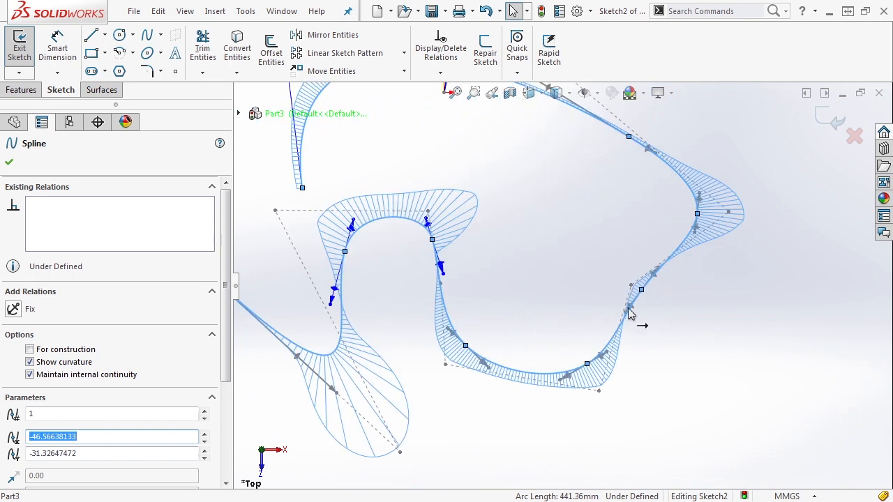
{"action": "left_click", "coordinate": [630, 314]}
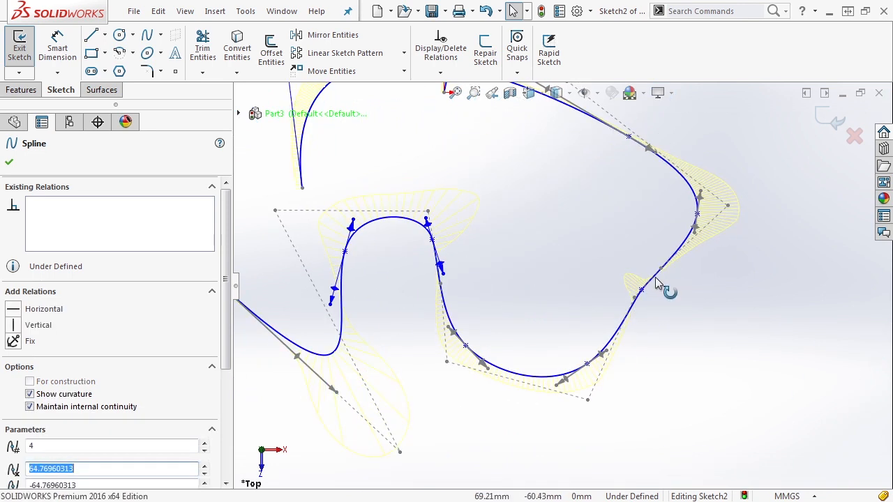
{"action": "scroll", "coordinate": [648, 321], "scroll_direction": "up", "scroll_amount": 5}
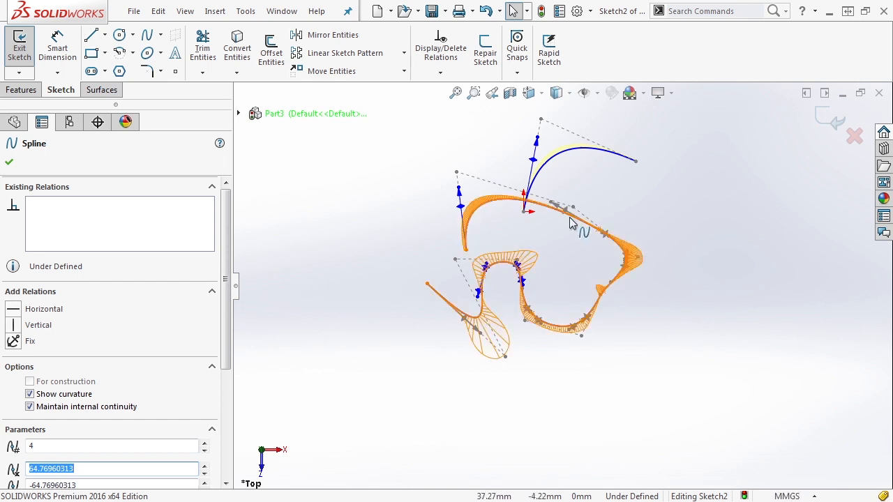
{"action": "left_click", "coordinate": [348, 214]}
Step: Sketch a Bezier style spline with eight control vertices below and to the right of the existing splines
{"action": "left_click", "coordinate": [159, 35]}
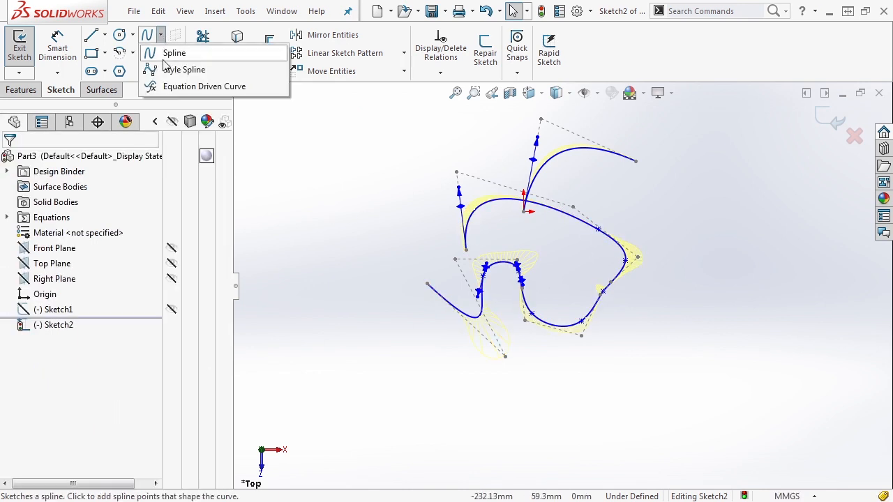
{"action": "left_click", "coordinate": [174, 69]}
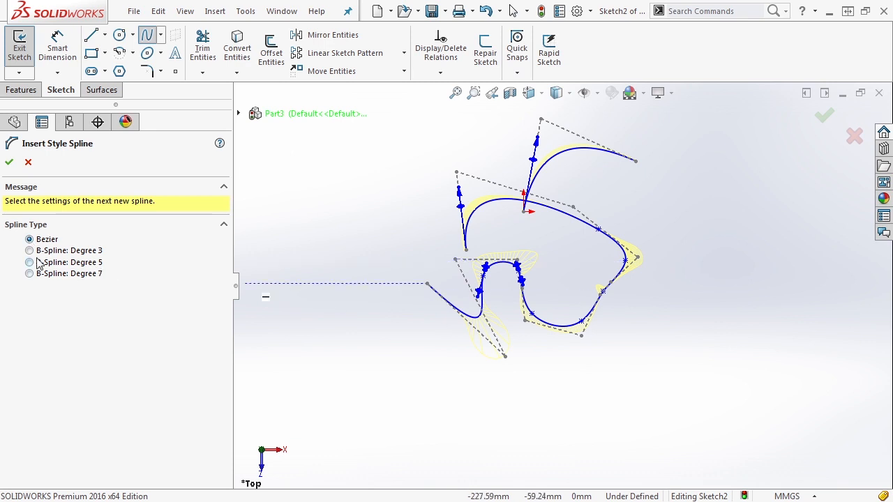
{"action": "key", "text": "z"}
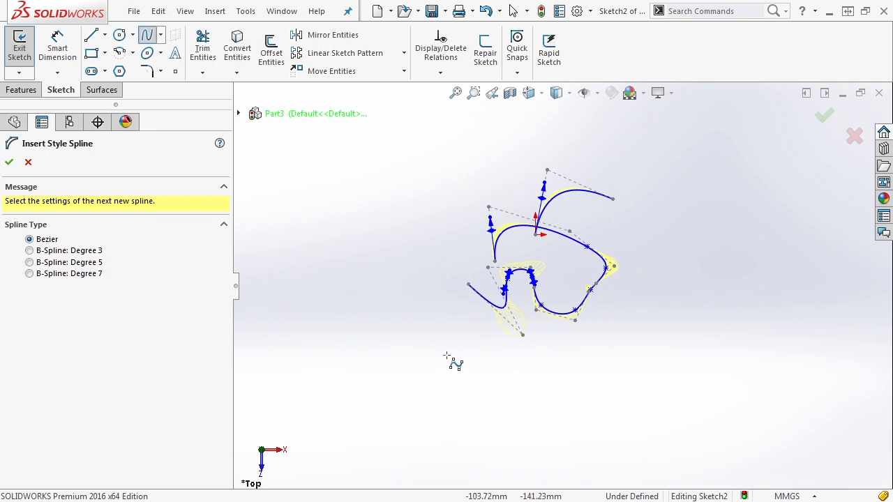
{"action": "left_click", "coordinate": [408, 390]}
{"action": "left_click", "coordinate": [462, 410]}
{"action": "left_click", "coordinate": [543, 369]}
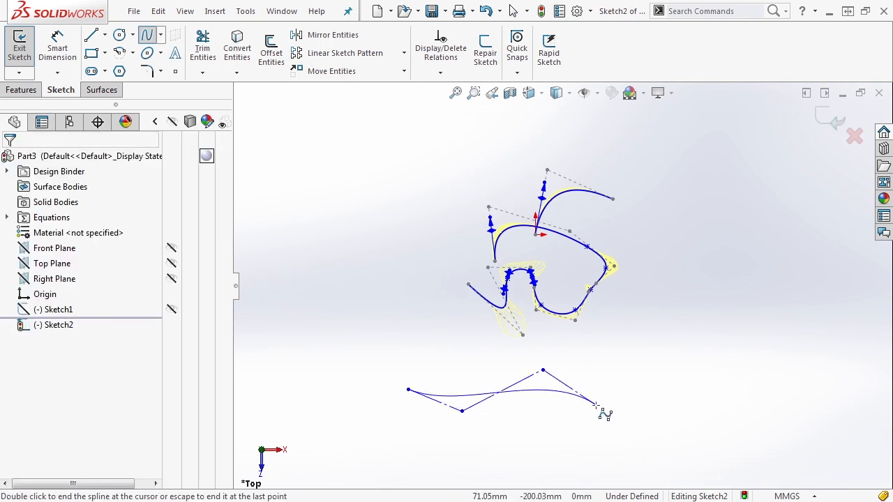
{"action": "left_click", "coordinate": [609, 422]}
{"action": "left_click", "coordinate": [669, 385]}
{"action": "left_click", "coordinate": [676, 274]}
{"action": "left_click", "coordinate": [743, 231]}
{"action": "double_click", "coordinate": [804, 356]}
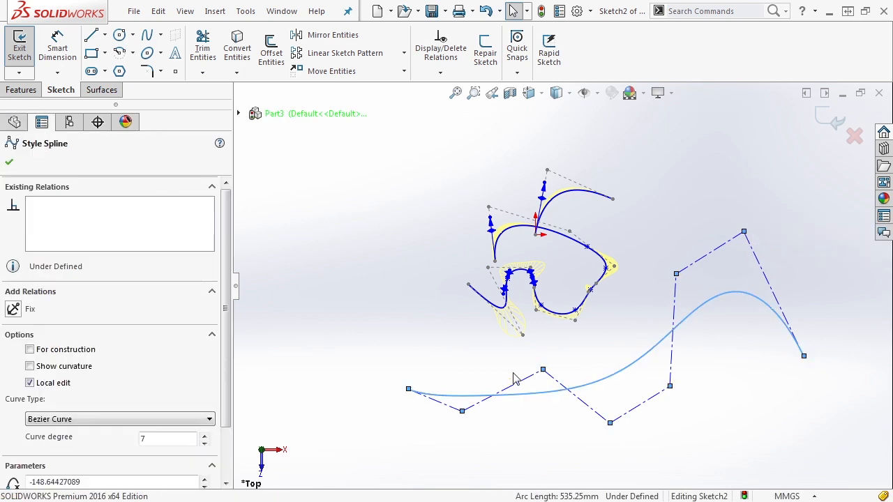
Step: Reshape the Bezier style spline into a deeper dip by moving its second and third control vertices
{"action": "left_click_drag", "start_coordinate": [543, 369], "coordinate": [577, 341]}
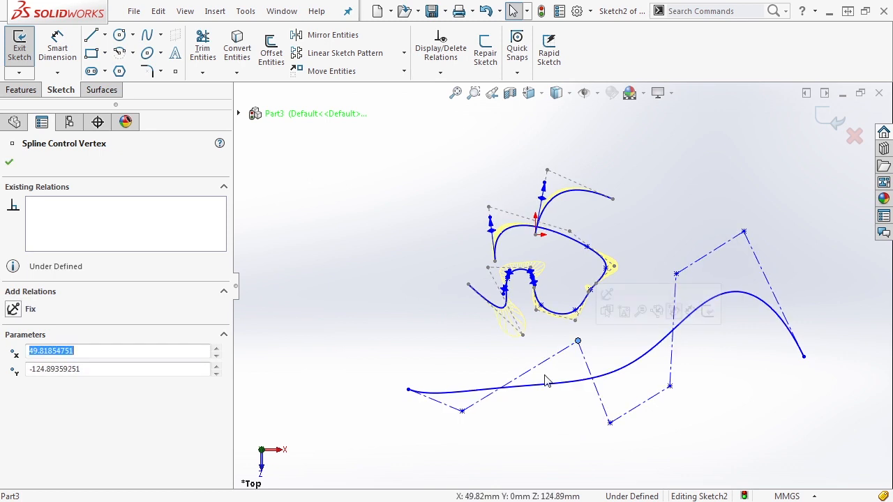
{"action": "left_click_drag", "start_coordinate": [462, 412], "coordinate": [532, 469]}
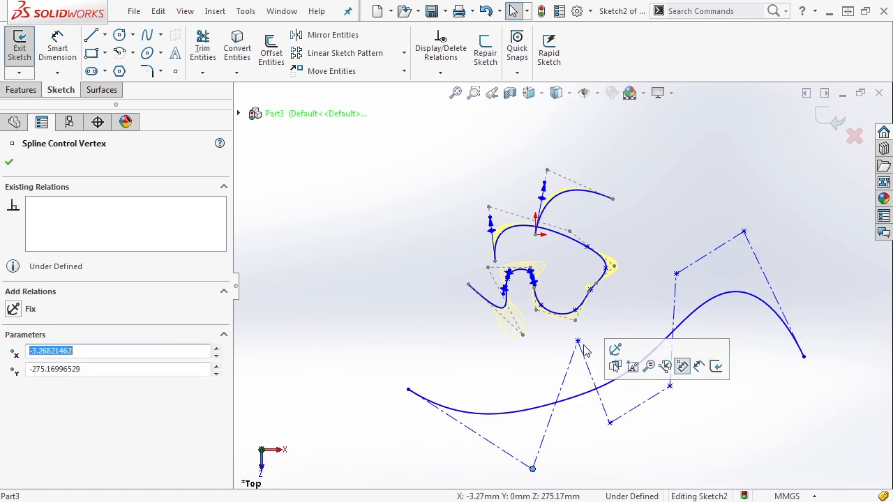
{"action": "left_click_drag", "start_coordinate": [578, 341], "coordinate": [548, 354]}
Step: Show the curvature comb on the Bezier style spline with a scale of 39
{"action": "left_click", "coordinate": [570, 408]}
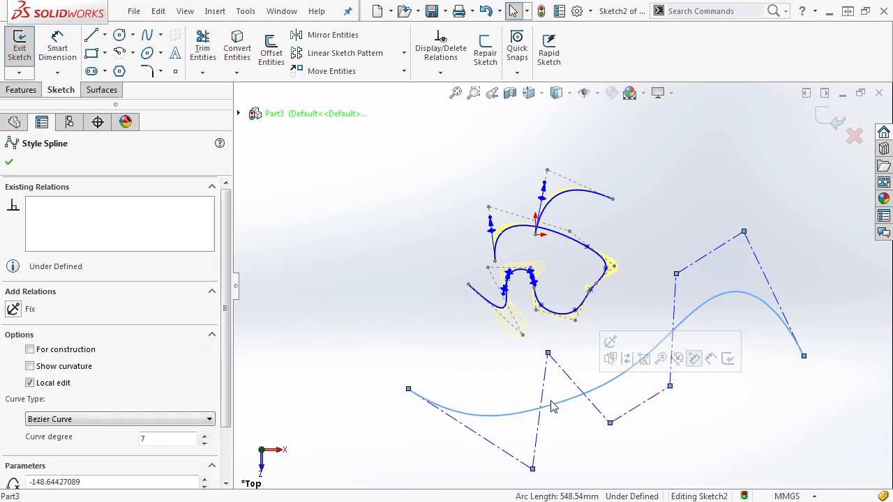
{"action": "left_click", "coordinate": [57, 368]}
{"action": "left_click_drag", "start_coordinate": [60, 238], "coordinate": [207, 260]}
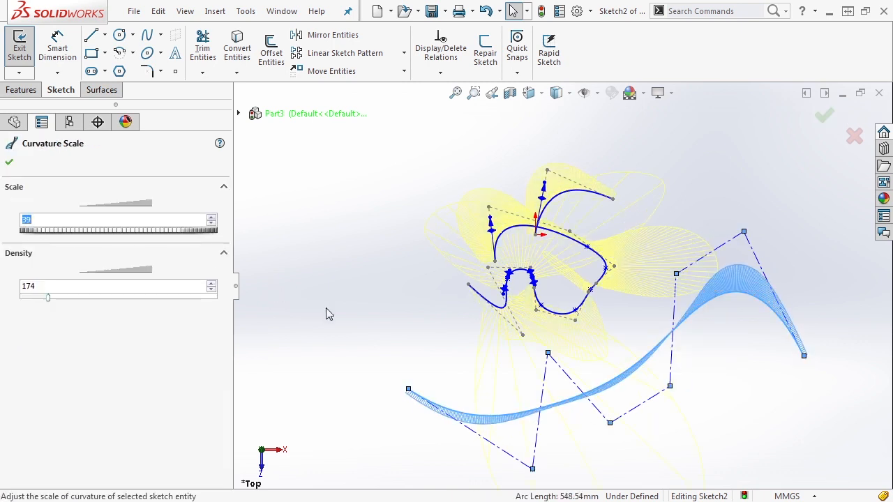
{"action": "left_click", "coordinate": [10, 162]}
{"action": "scroll", "coordinate": [550, 388], "scroll_direction": "up", "scroll_amount": 2}
{"action": "scroll", "coordinate": [567, 371], "scroll_direction": "down", "scroll_amount": 1}
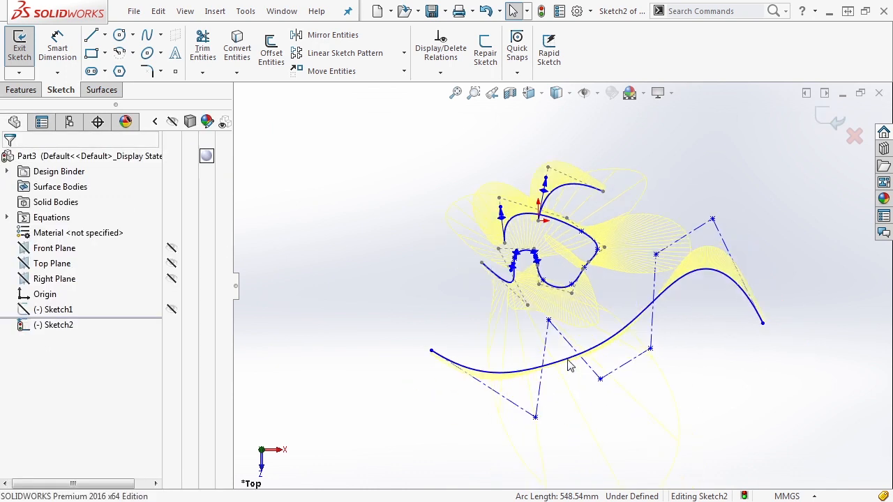
Step: Examine the curve degree and the curve types offered for the eight-vertex Bezier style spline
{"action": "left_click", "coordinate": [571, 366]}
{"action": "left_click_drag", "start_coordinate": [225, 319], "coordinate": [226, 347]}
{"action": "left_click", "coordinate": [104, 368]}
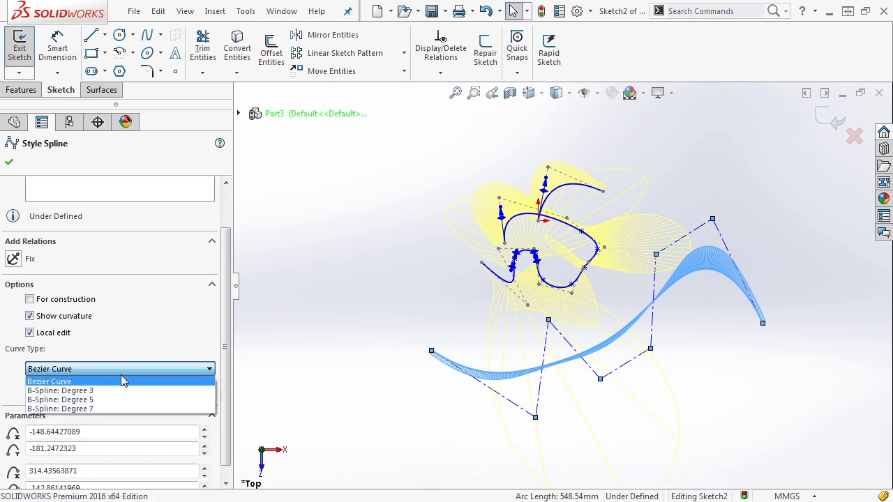
{"action": "left_click", "coordinate": [151, 352]}
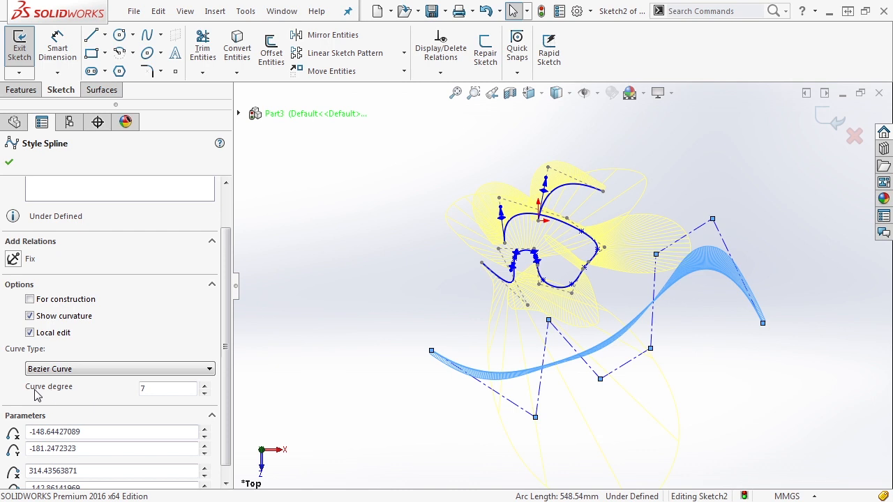
{"action": "left_click", "coordinate": [74, 372]}
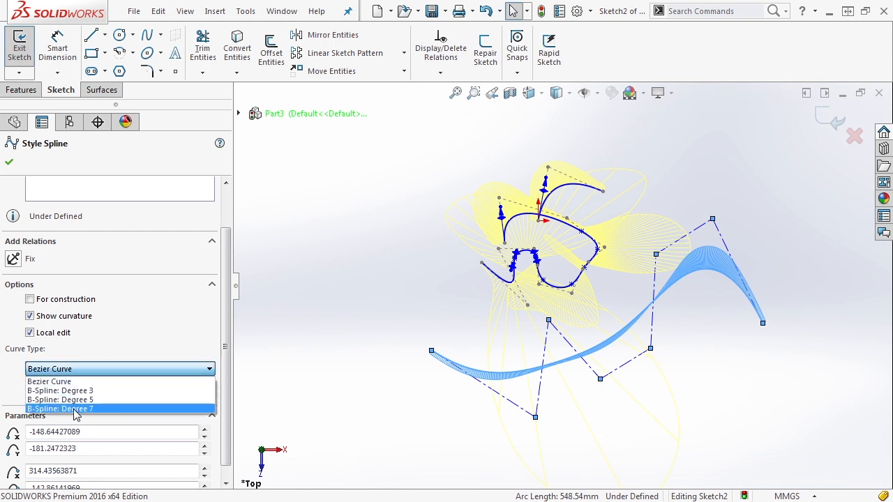
{"action": "left_click", "coordinate": [620, 417]}
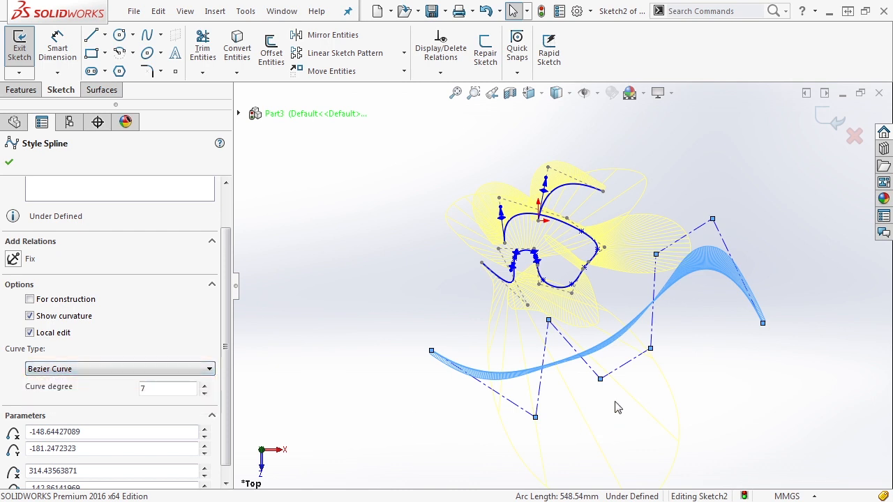
Step: Delete the third and fourth control vertices of the Bezier style spline and check its curve degree and available curve types
{"action": "left_click", "coordinate": [600, 380]}
{"action": "key", "text": "Delete"}
{"action": "left_click", "coordinate": [548, 321]}
{"action": "key", "text": "Delete"}
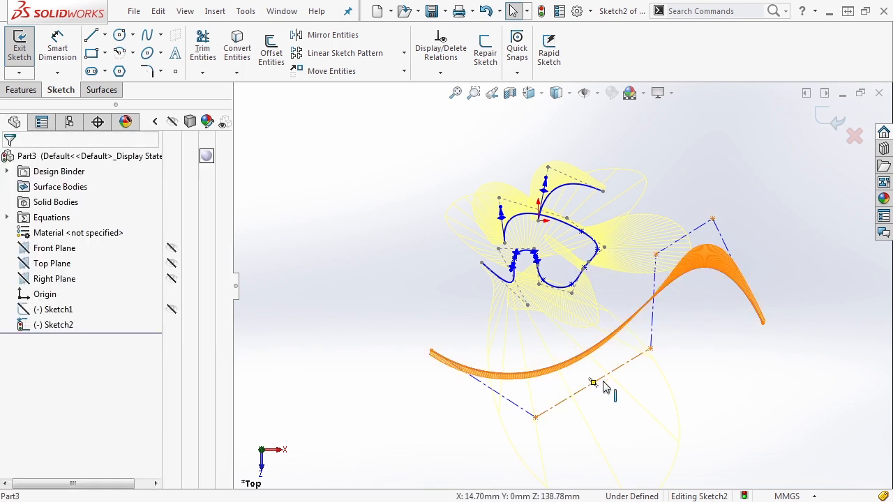
{"action": "left_click", "coordinate": [626, 333]}
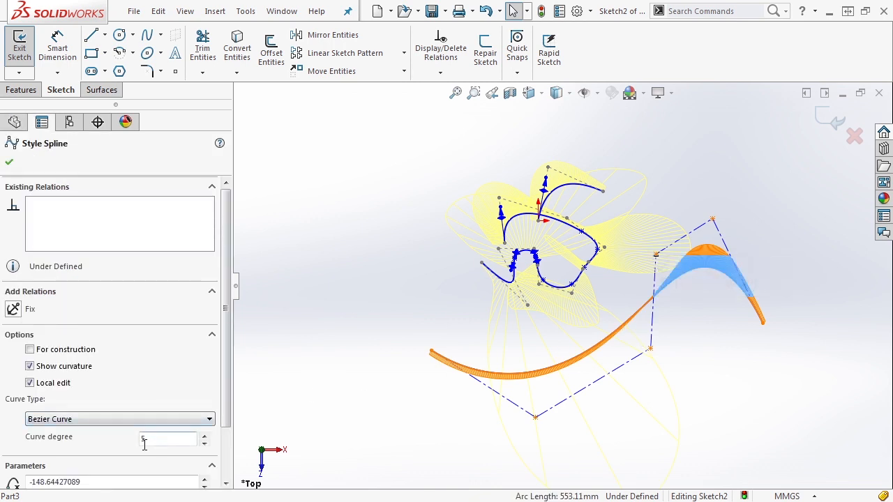
{"action": "left_click", "coordinate": [166, 419]}
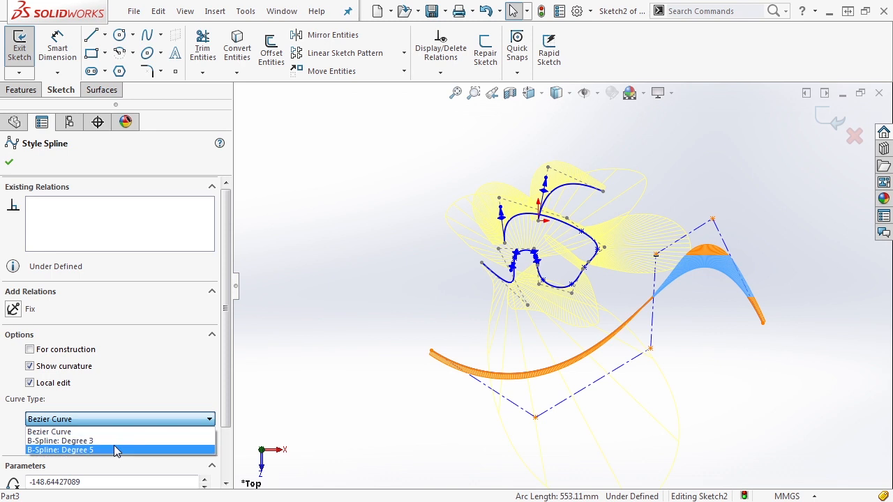
{"action": "left_click_drag", "start_coordinate": [227, 339], "coordinate": [226, 419]}
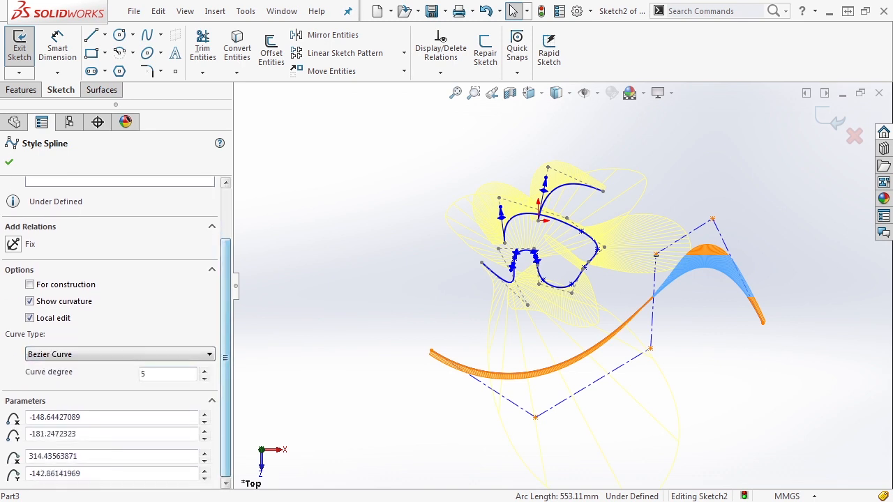
{"action": "left_click", "coordinate": [9, 162]}
Step: Sketch a B-Spline: Degree 3 style spline with four control vertices, about 501 mm long, to the left of the existing curves
{"action": "left_click", "coordinate": [161, 34]}
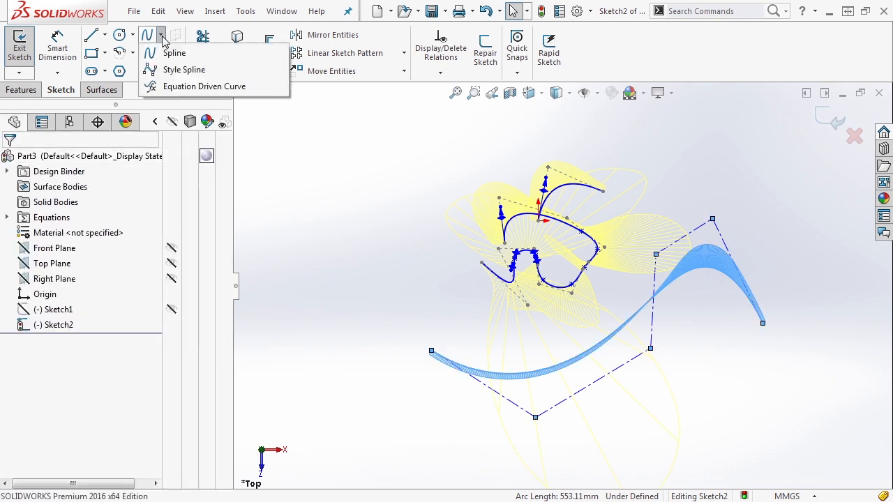
{"action": "left_click", "coordinate": [167, 69]}
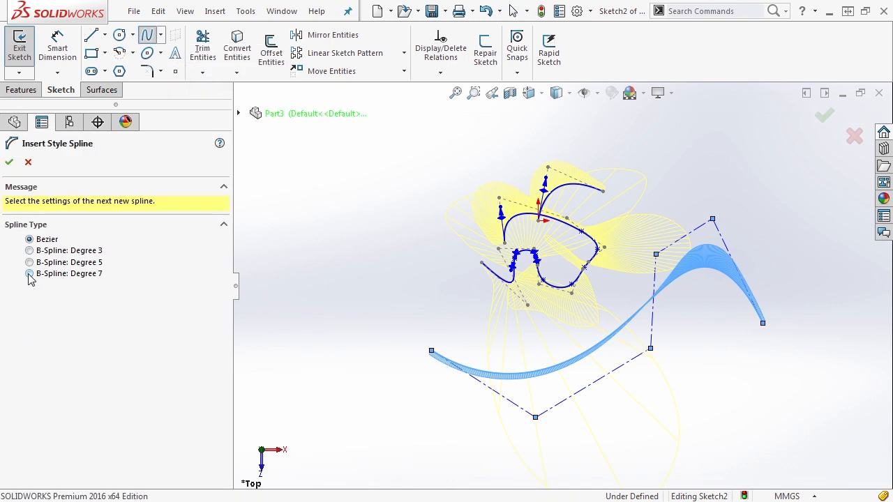
{"action": "scroll", "coordinate": [405, 291], "scroll_direction": "up", "scroll_amount": 3}
{"action": "left_click", "coordinate": [321, 325]}
{"action": "left_click", "coordinate": [387, 232]}
{"action": "left_click", "coordinate": [449, 279]}
{"action": "left_click", "coordinate": [333, 361]}
{"action": "left_click", "coordinate": [435, 411]}
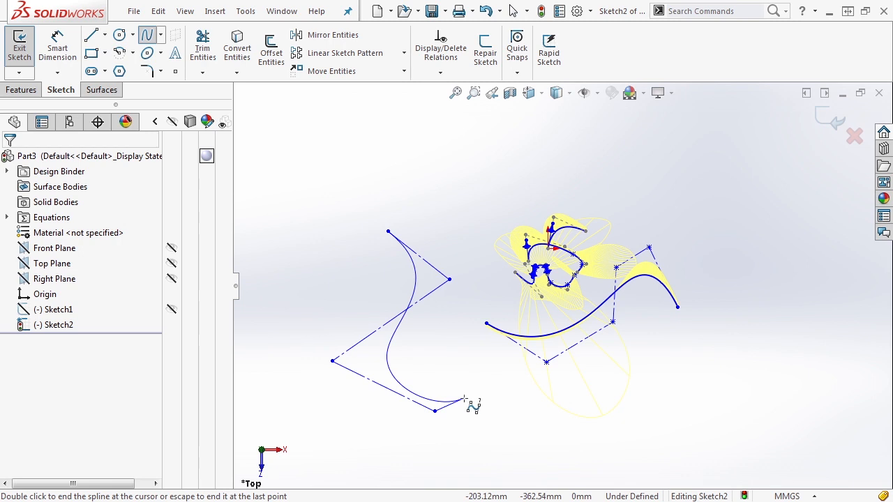
{"action": "key", "text": "Escape"}
Step: Check the curve types available for the four-vertex B-spline
{"action": "left_click", "coordinate": [408, 289]}
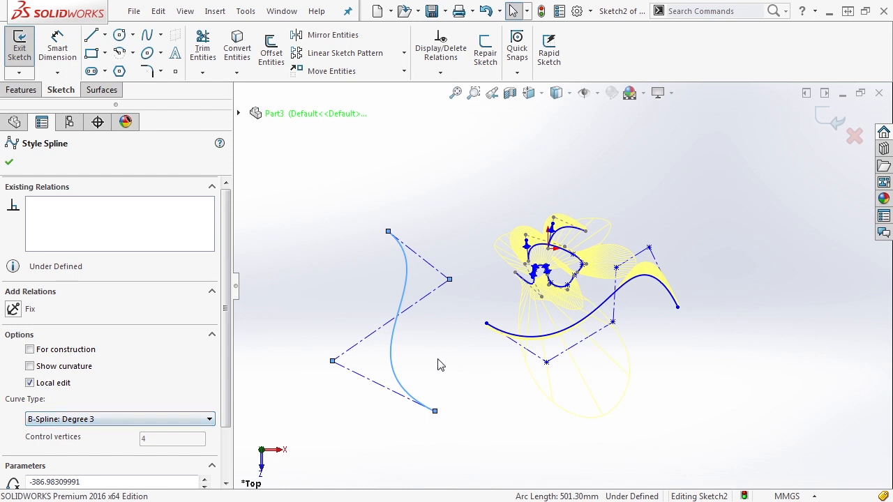
{"action": "left_click", "coordinate": [202, 419]}
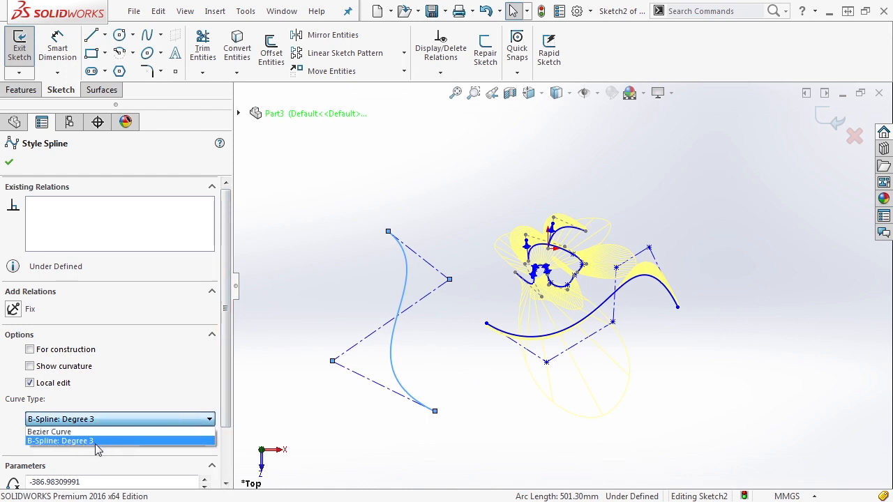
{"action": "left_click", "coordinate": [378, 291]}
{"action": "left_click", "coordinate": [375, 294]}
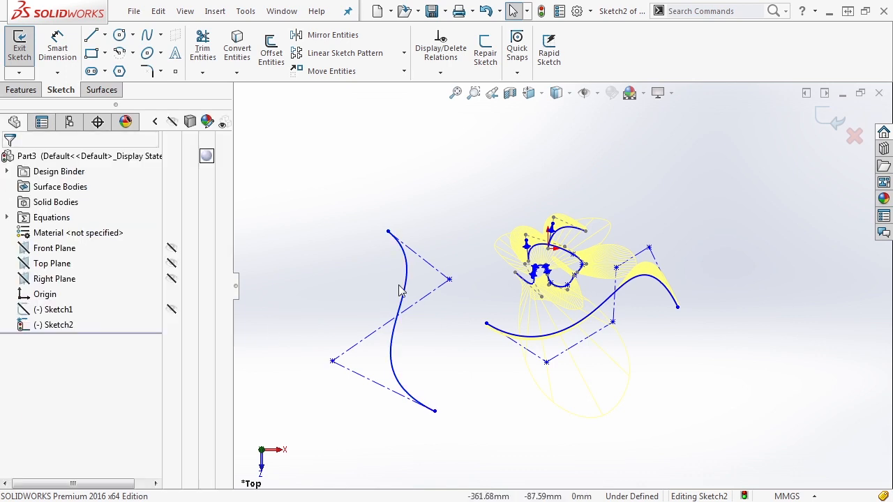
Step: Insert four additional control vertices along the inner part of the Degree 3 B-spline
{"action": "right_click", "coordinate": [405, 293]}
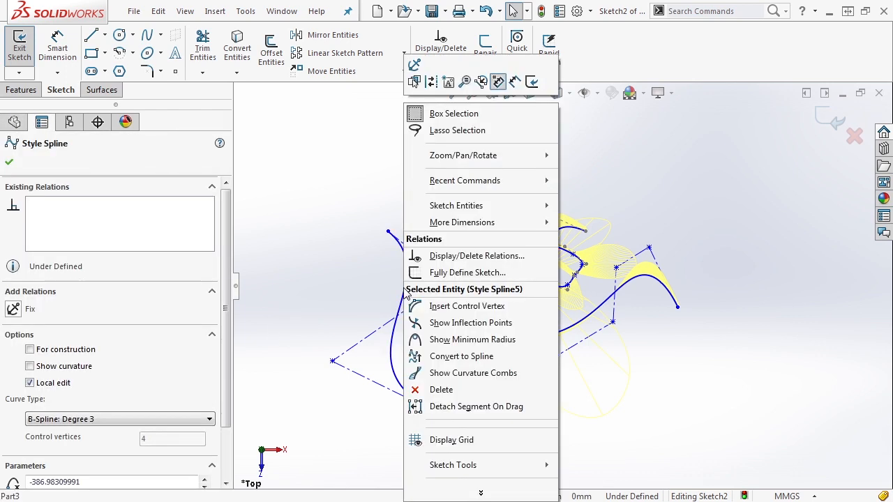
{"action": "left_click", "coordinate": [480, 315]}
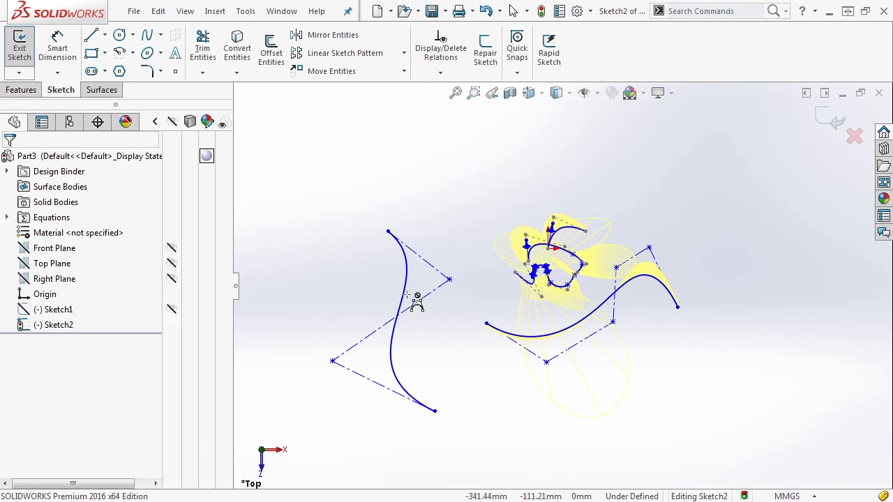
{"action": "left_click", "coordinate": [408, 310]}
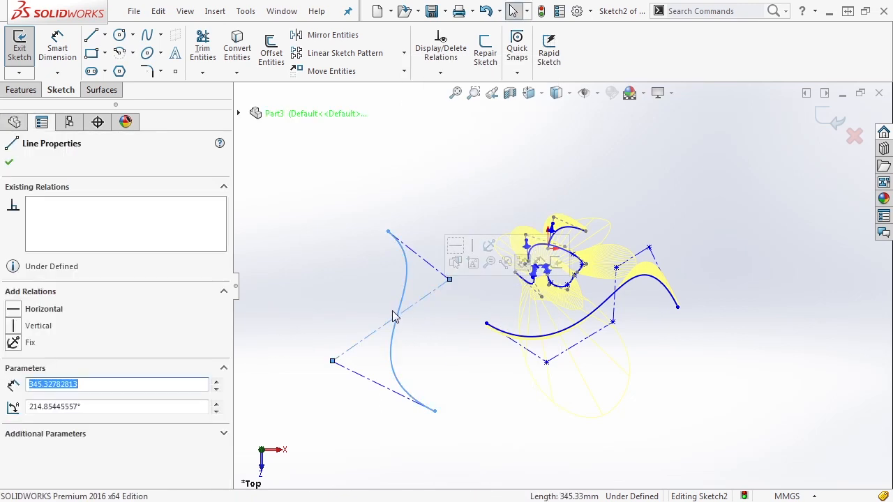
{"action": "right_click", "coordinate": [392, 313]}
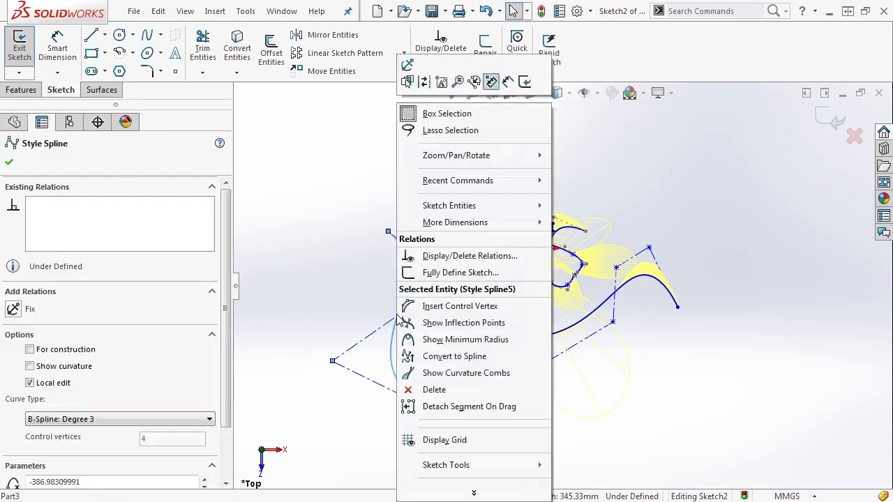
{"action": "left_click", "coordinate": [461, 303]}
{"action": "left_click", "coordinate": [412, 305]}
{"action": "left_click", "coordinate": [352, 348]}
{"action": "left_click", "coordinate": [355, 372]}
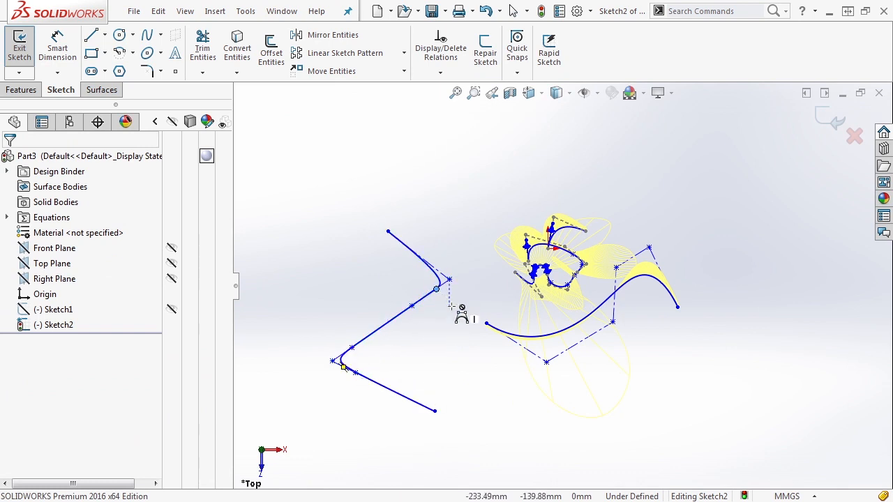
{"action": "key", "text": "Escape"}
Step: Bend the middle of the B-spline by moving two of its inner control vertices across the curve
{"action": "scroll", "coordinate": [447, 301], "scroll_direction": "down", "scroll_amount": 1}
{"action": "left_click_drag", "start_coordinate": [441, 287], "coordinate": [384, 281]}
{"action": "left_click_drag", "start_coordinate": [340, 359], "coordinate": [400, 362]}
Step: Change the eight-vertex B-spline's curve type to B-Spline: Degree 7
{"action": "left_click", "coordinate": [387, 344]}
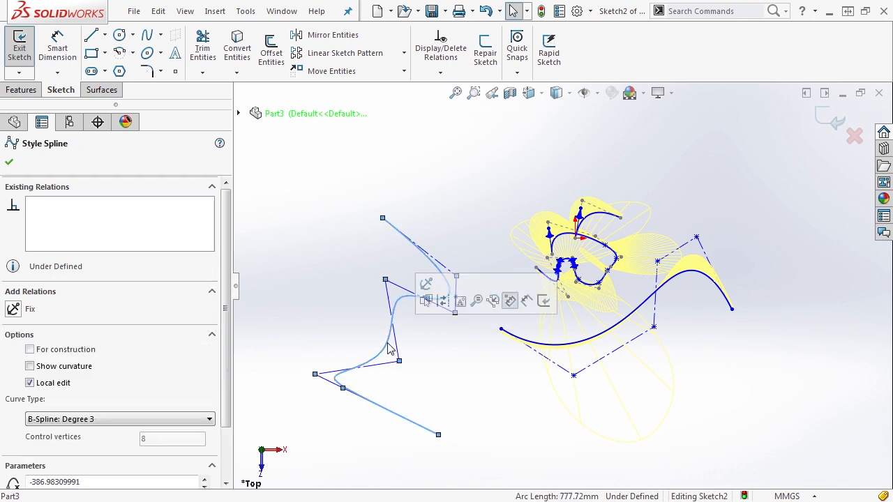
{"action": "left_click", "coordinate": [211, 419]}
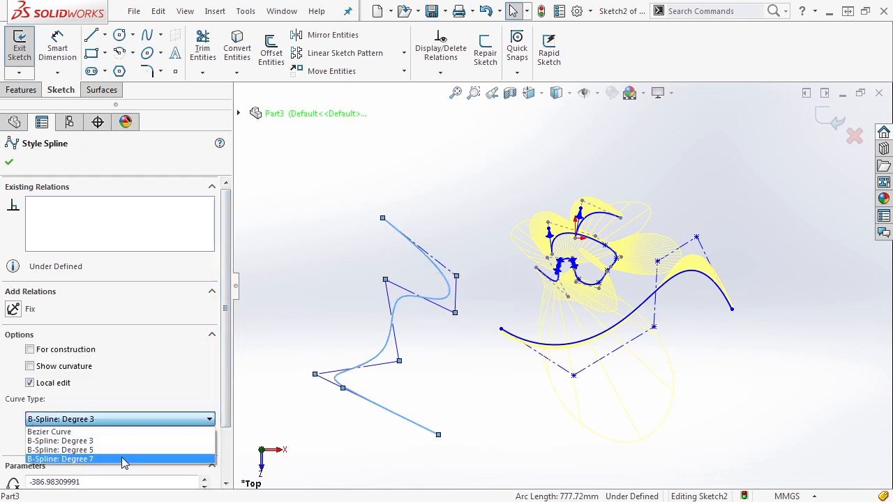
{"action": "left_click", "coordinate": [124, 460]}
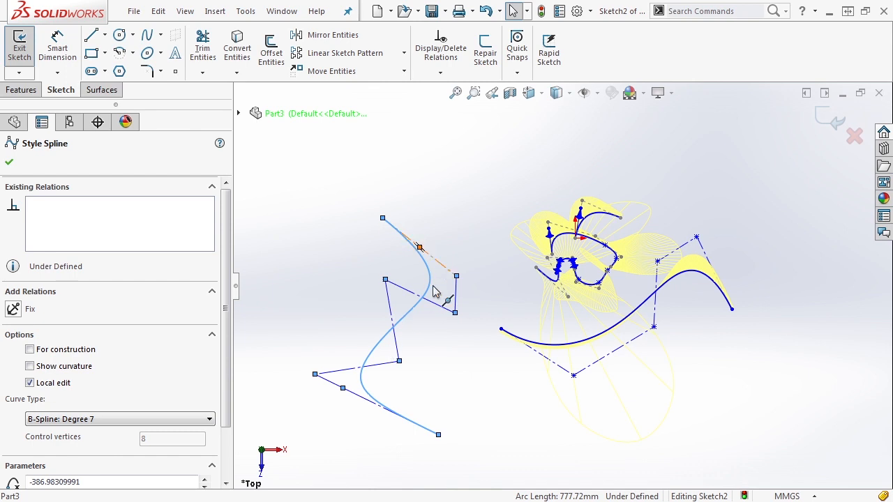
{"action": "left_click", "coordinate": [180, 419]}
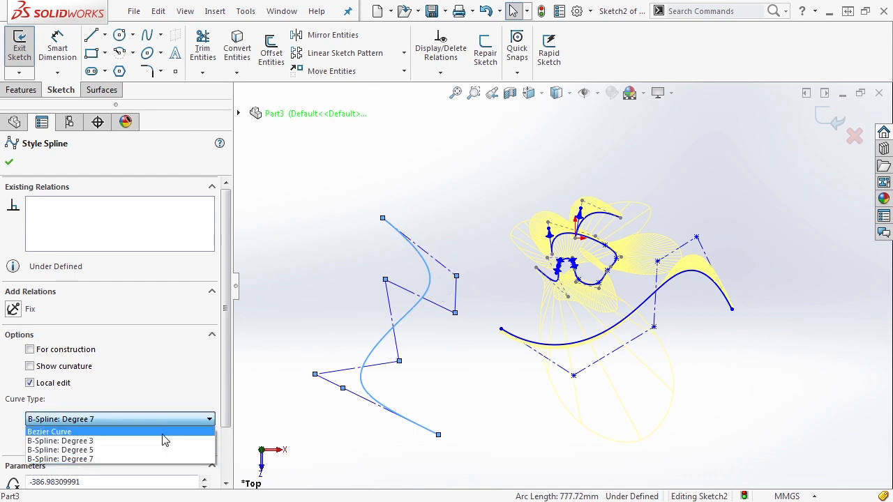
{"action": "left_click", "coordinate": [440, 397]}
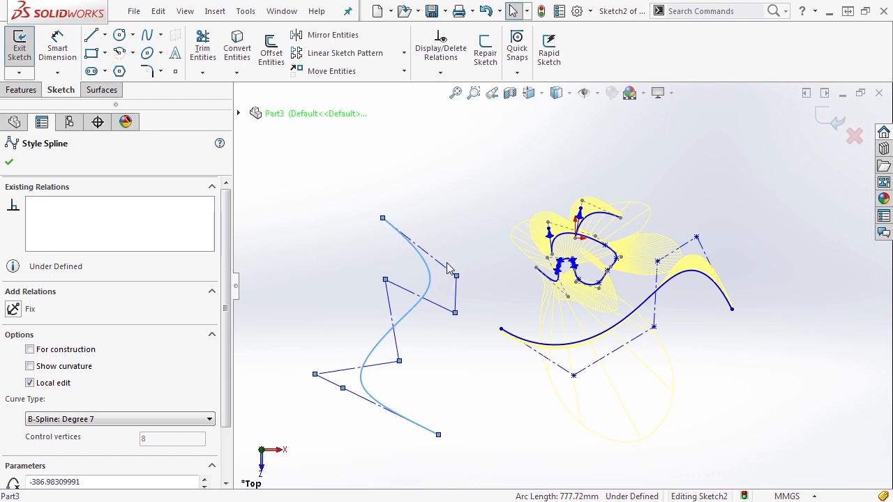
Step: Widen both bends of the Degree 7 B-spline by moving the control vertices next to its two ends outward
{"action": "left_click_drag", "start_coordinate": [458, 278], "coordinate": [478, 234]}
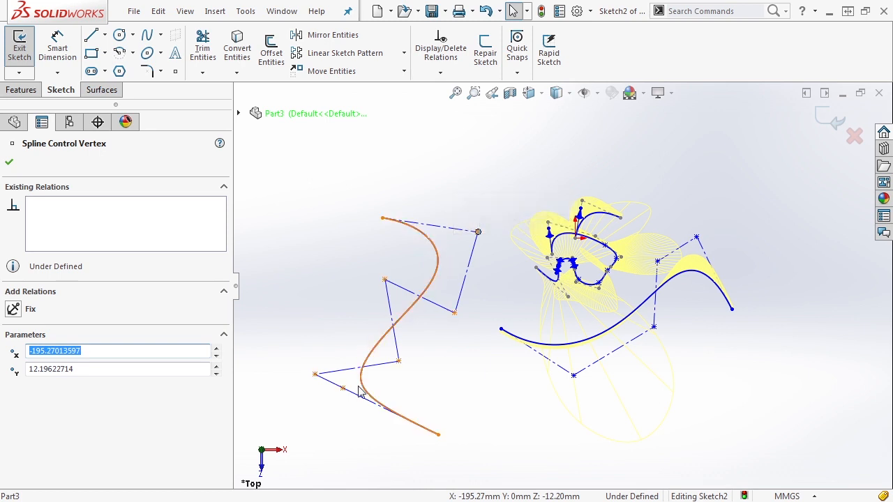
{"action": "left_click_drag", "start_coordinate": [341, 391], "coordinate": [341, 413]}
{"action": "left_click", "coordinate": [354, 293]}
Step: Convert the short two-point spline at the origin to a style spline, accepting the approximated geometry
{"action": "scroll", "coordinate": [481, 276], "scroll_direction": "up", "scroll_amount": 2}
{"action": "scroll", "coordinate": [596, 294], "scroll_direction": "down", "scroll_amount": 2}
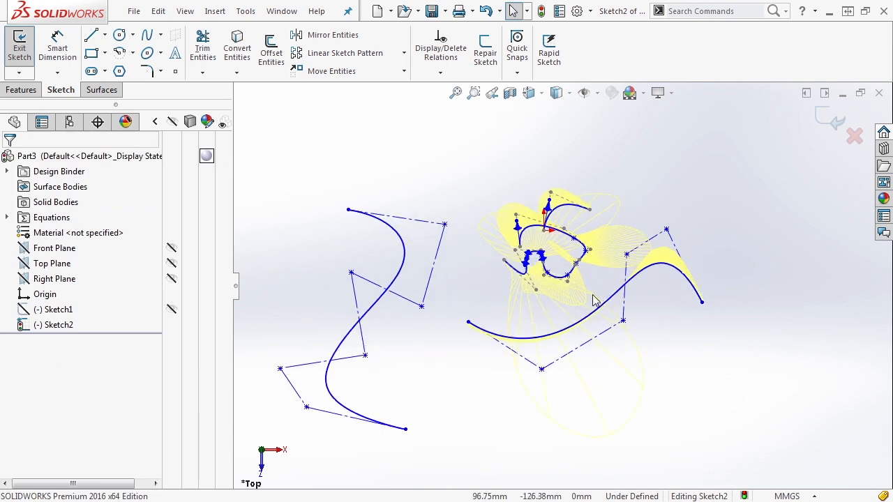
{"action": "scroll", "coordinate": [572, 257], "scroll_direction": "down", "scroll_amount": 3}
{"action": "left_click", "coordinate": [545, 171]}
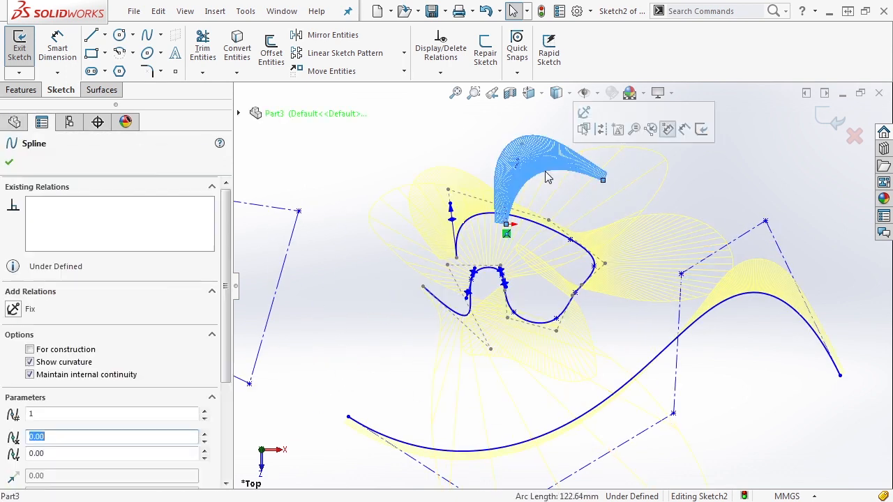
{"action": "right_click", "coordinate": [545, 171]}
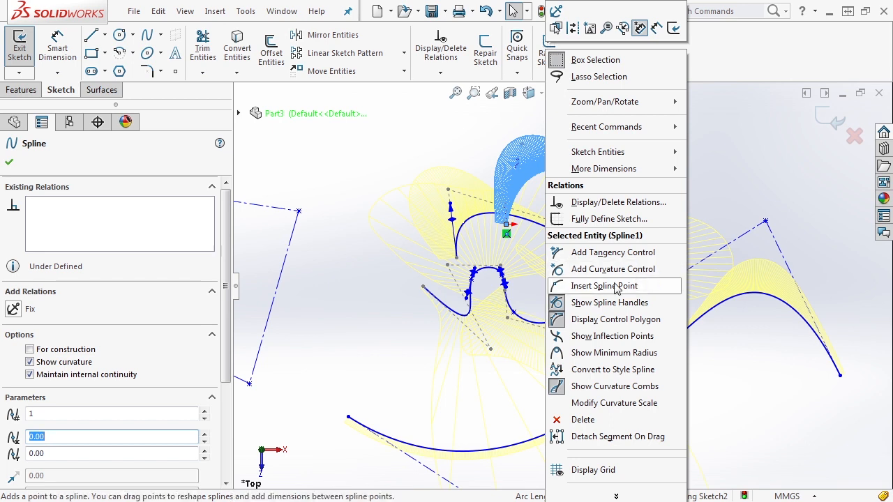
{"action": "left_click", "coordinate": [613, 370]}
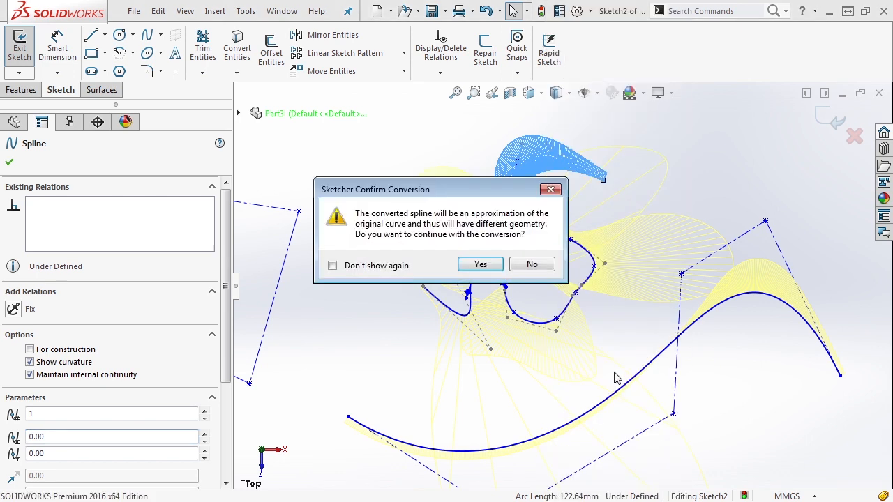
{"action": "left_click", "coordinate": [479, 266]}
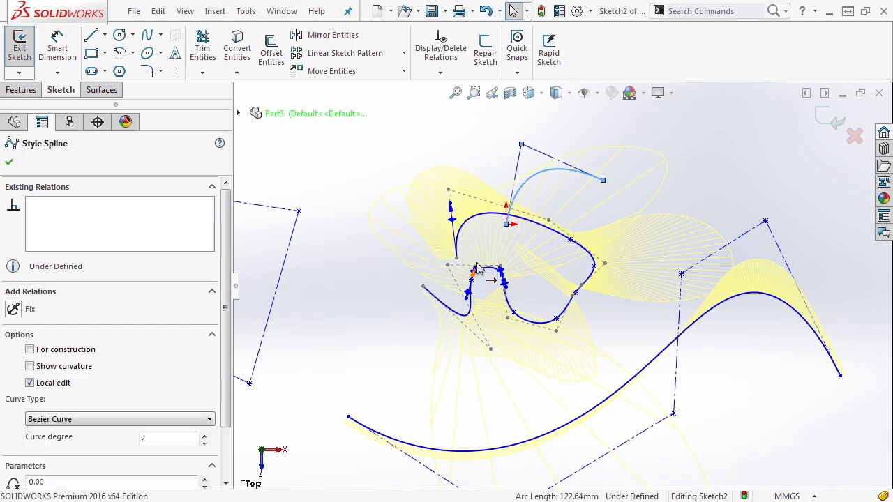
Step: Review the curve types offered for the converted style spline and move its middle control vertex slightly outward
{"action": "left_click", "coordinate": [88, 422]}
{"action": "left_click", "coordinate": [92, 424]}
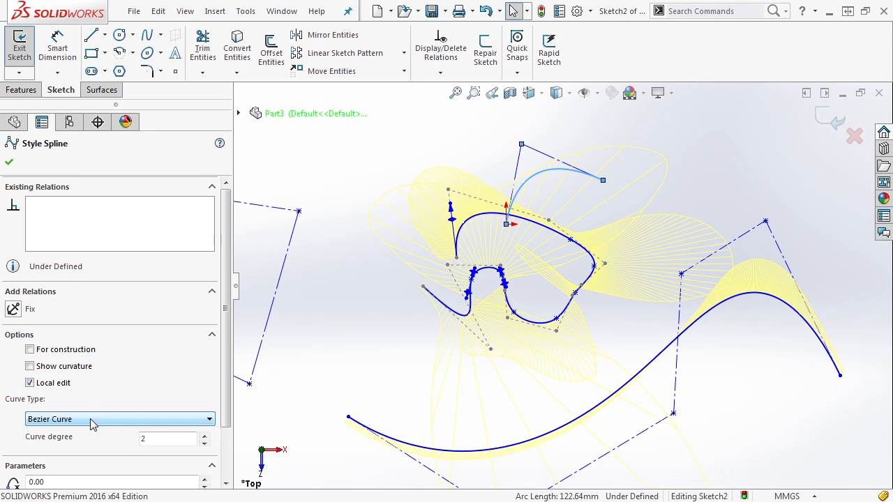
{"action": "left_click", "coordinate": [9, 162]}
{"action": "mouse_move", "coordinate": [522, 144]}
{"action": "left_mouse_down"}
{"action": "mouse_move", "coordinate": [590, 131]}
{"action": "mouse_move", "coordinate": [495, 135]}
{"action": "mouse_move", "coordinate": [519, 157]}
{"action": "mouse_move", "coordinate": [511, 150]}
{"action": "left_mouse_up"}
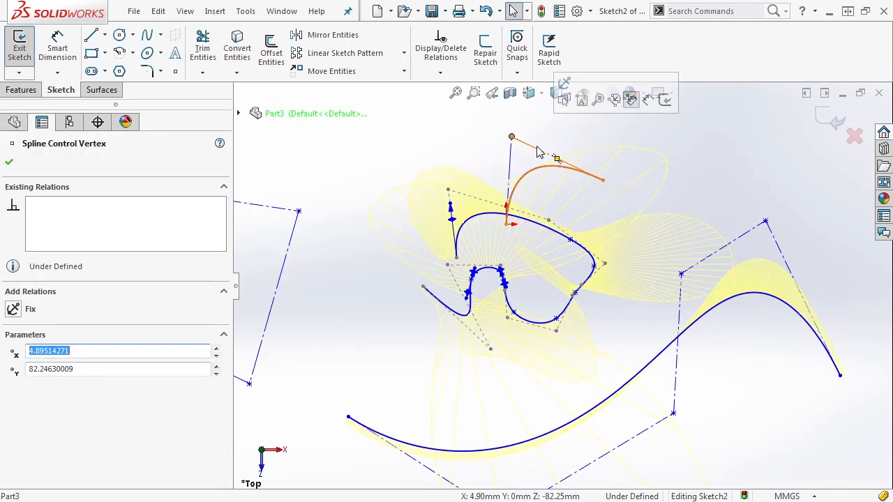
Step: Insert two extra control vertices into the converted style spline, one on each leg of its control polygon
{"action": "left_click", "coordinate": [539, 154]}
{"action": "right_click", "coordinate": [539, 153]}
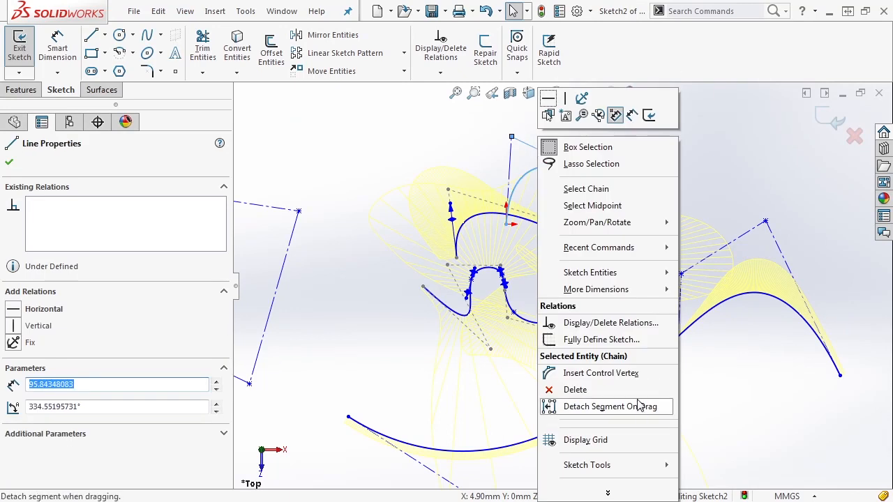
{"action": "left_click", "coordinate": [628, 379]}
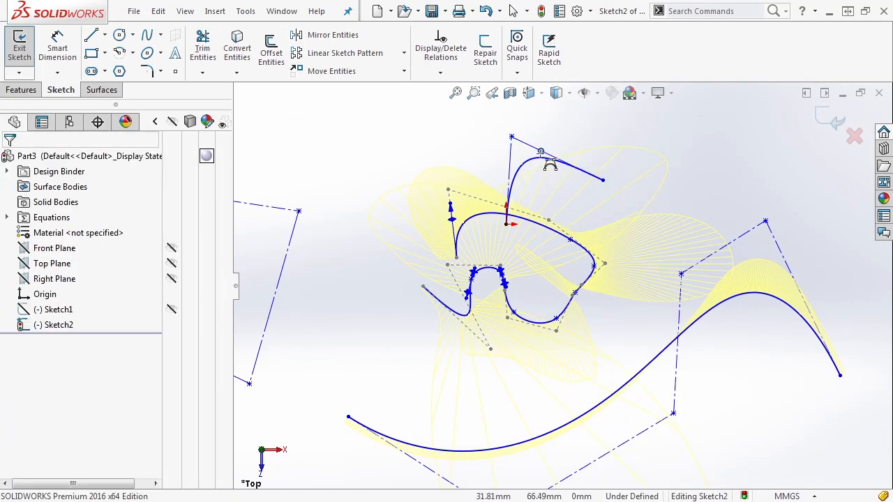
{"action": "left_click", "coordinate": [509, 168]}
Step: Examine which curve types are available for the style spline with the two added control vertices
{"action": "double_click", "coordinate": [509, 187]}
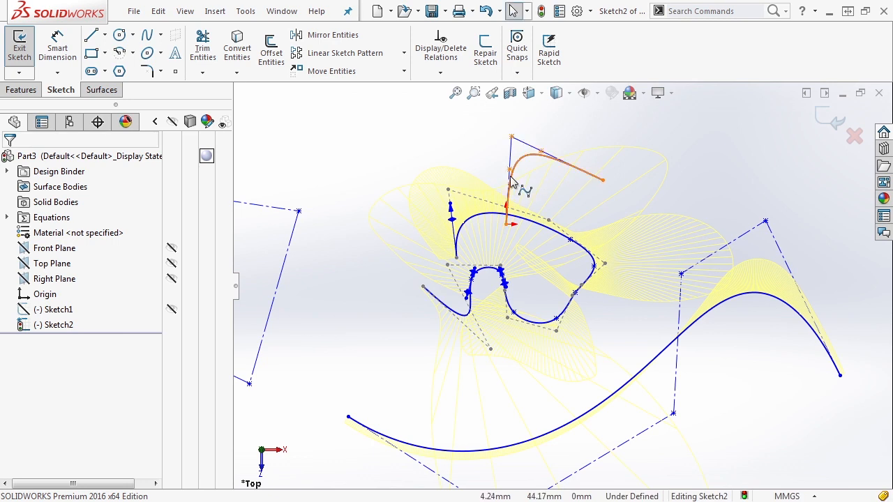
{"action": "left_click", "coordinate": [188, 419]}
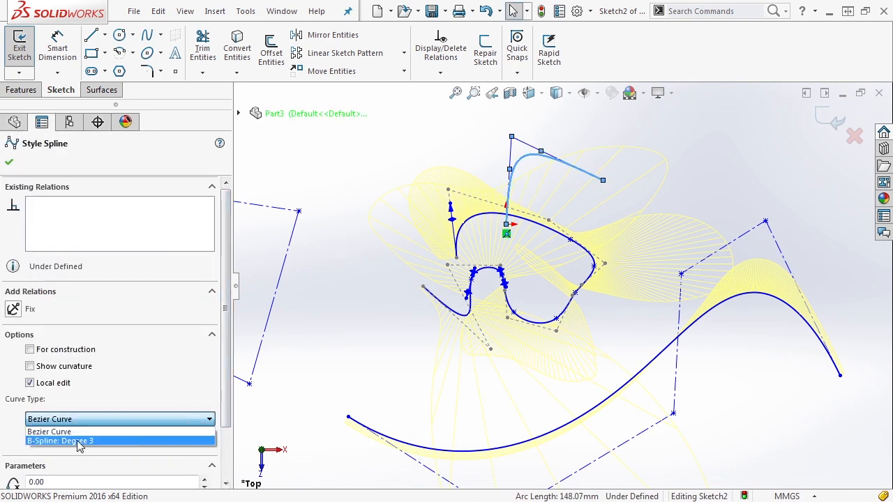
{"action": "left_click", "coordinate": [364, 168]}
Step: Select all the splines and style splines in the sketch together and delete them
{"action": "scroll", "coordinate": [363, 167], "scroll_direction": "up", "scroll_amount": 6}
{"action": "left_click", "coordinate": [377, 173]}
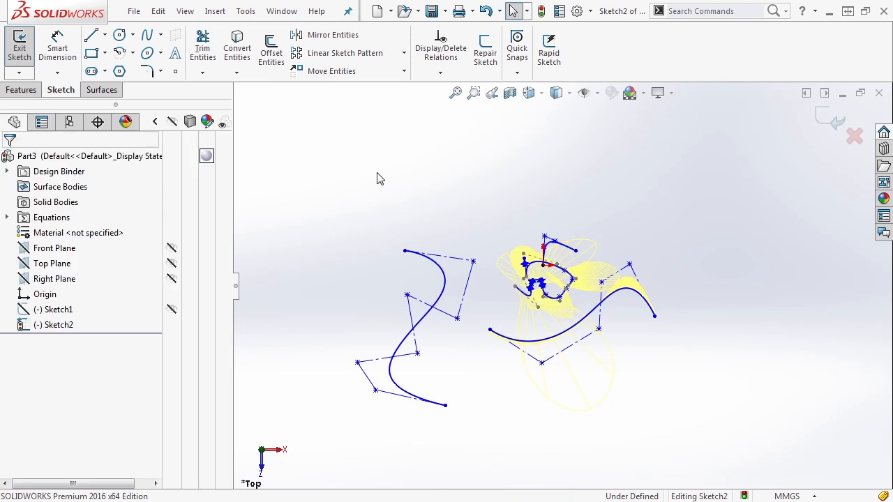
{"action": "mouse_move", "coordinate": [759, 438]}
{"action": "left_mouse_down"}
{"action": "mouse_move", "coordinate": [528, 335]}
{"action": "mouse_move", "coordinate": [309, 184]}
{"action": "mouse_move", "coordinate": [313, 190]}
{"action": "left_mouse_up"}
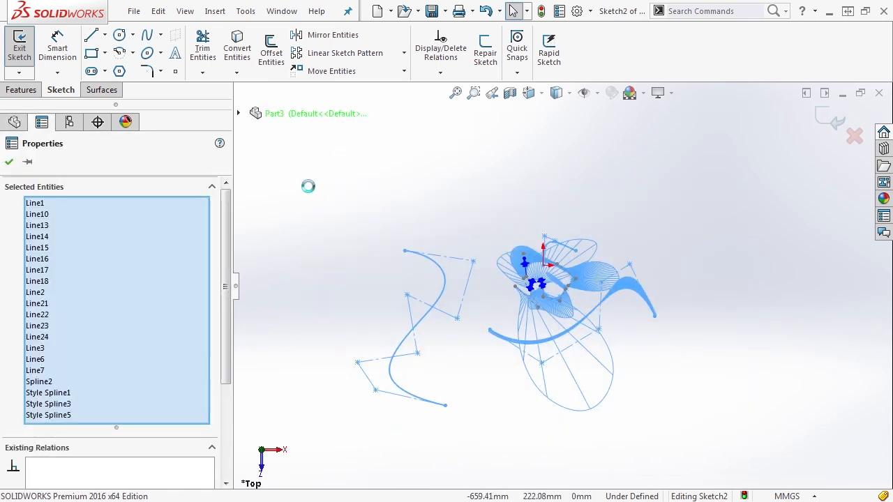
{"action": "key", "text": "Delete"}
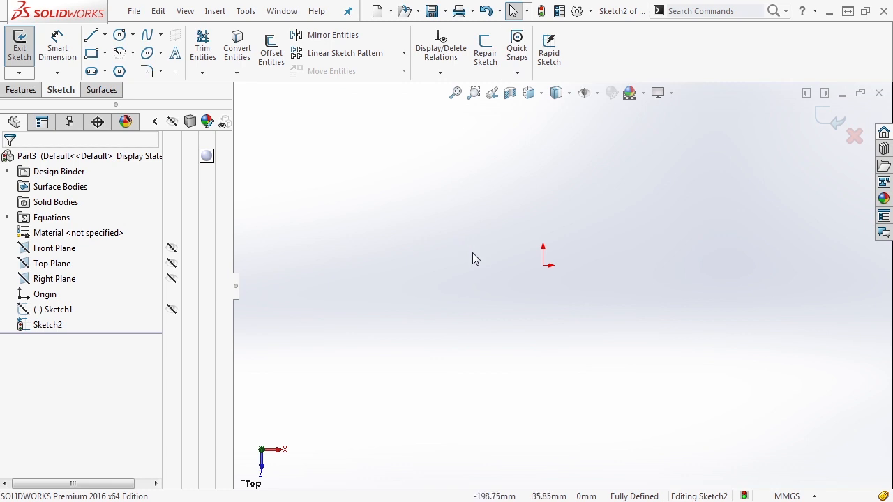
Step: Sketch an ellipse centred on the origin with a horizontal radius of about 334 mm and a vertical radius of about 187 mm
{"action": "left_click", "coordinate": [161, 36]}
{"action": "left_click", "coordinate": [161, 54]}
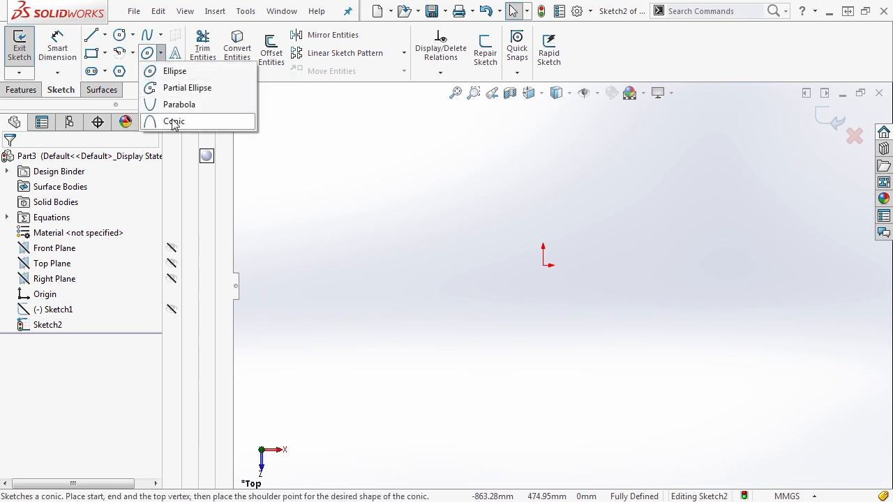
{"action": "left_click", "coordinate": [173, 70]}
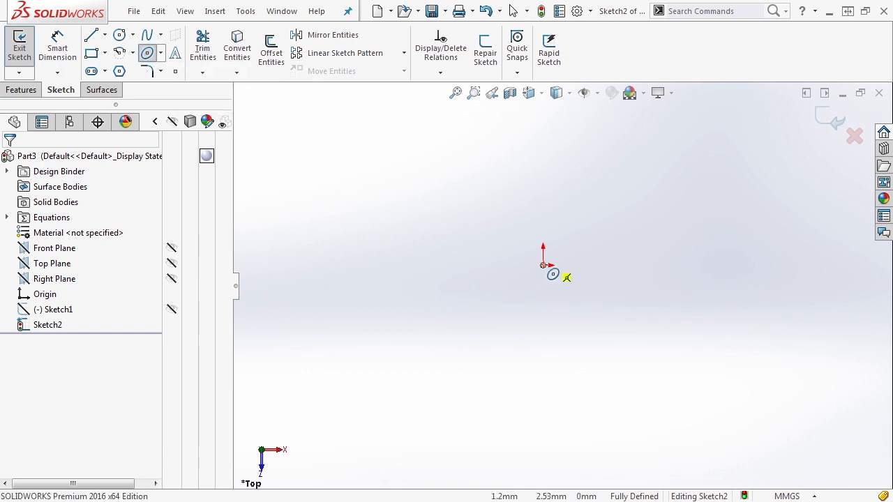
{"action": "left_click", "coordinate": [544, 265]}
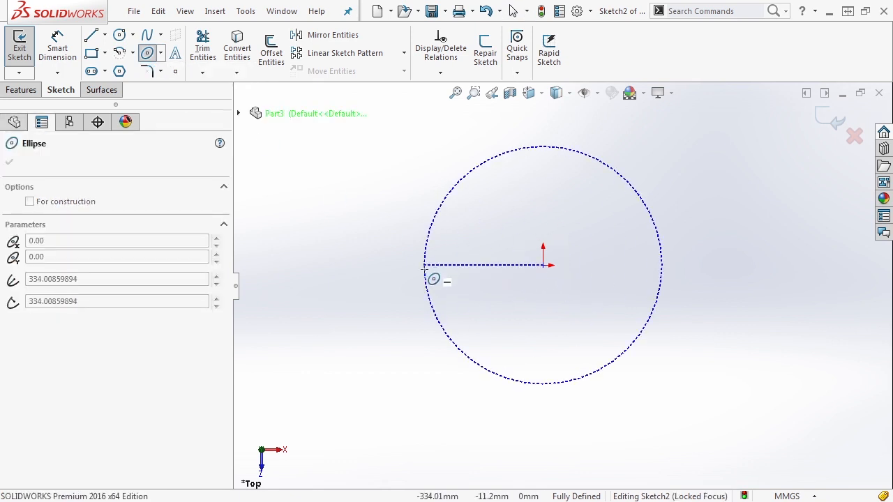
{"action": "left_click", "coordinate": [424, 265]}
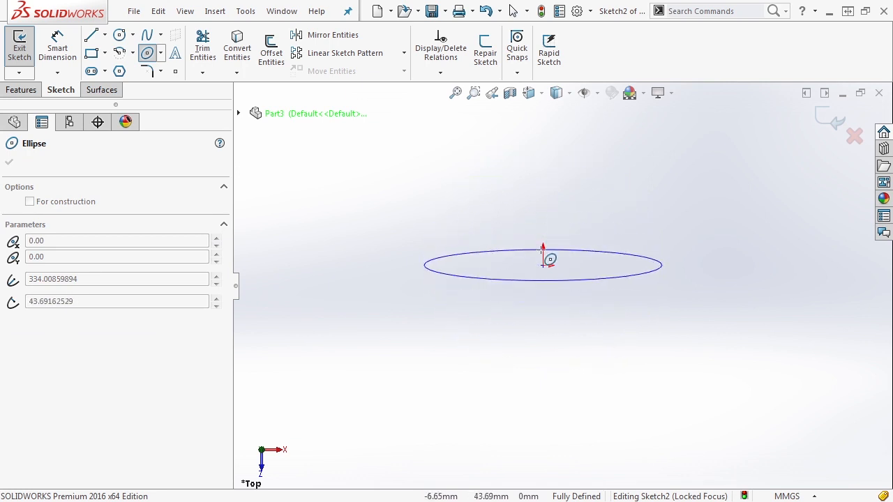
{"action": "left_click", "coordinate": [545, 200]}
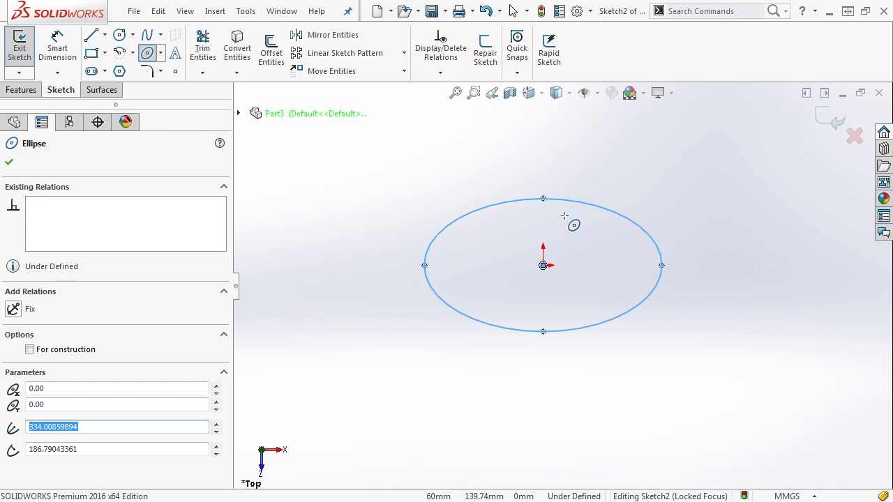
{"action": "key", "text": "Escape"}
Step: Tilt and reshape the ellipse by moving its major-axis and minor-axis points, making it narrower with its right end raised
{"action": "left_click_drag", "start_coordinate": [662, 267], "coordinate": [675, 279]}
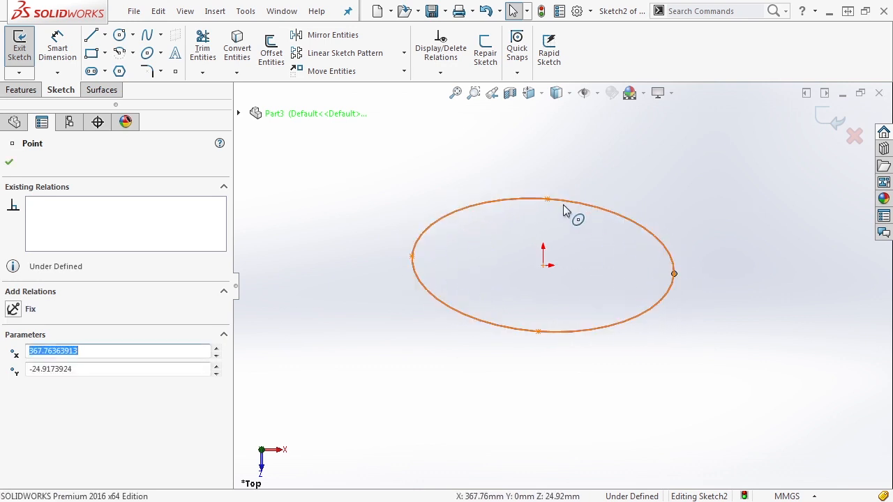
{"action": "left_click_drag", "start_coordinate": [547, 200], "coordinate": [521, 221]}
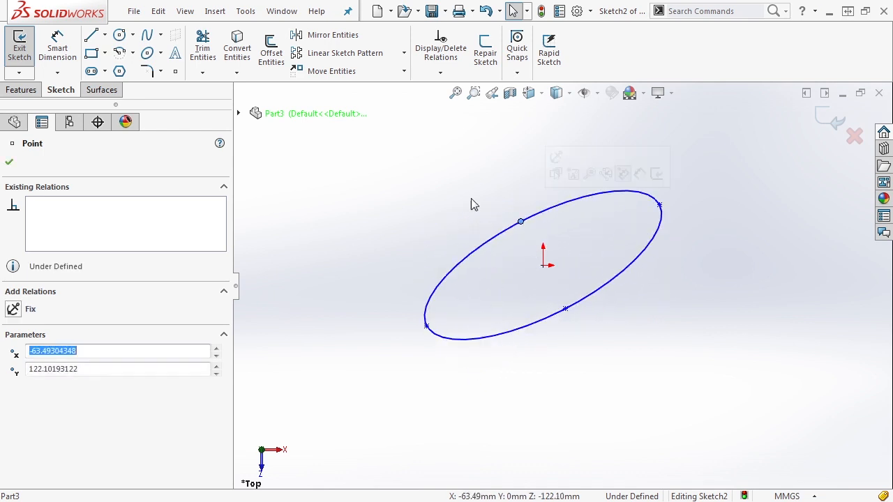
{"action": "key", "text": "Escape"}
Step: Sketch an open partial ellipse to the left of the ellipse with radii of about 243 mm and 180 mm, leaving its upper-left quarter open
{"action": "left_click", "coordinate": [160, 52]}
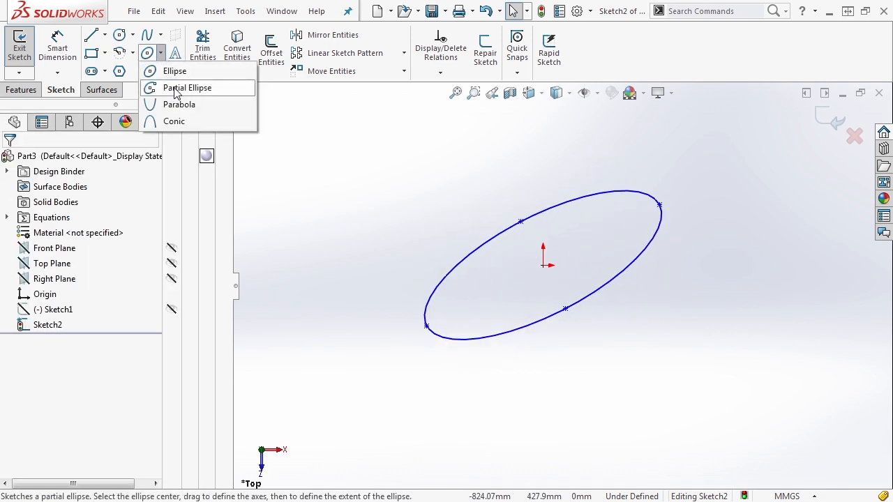
{"action": "left_click", "coordinate": [174, 89]}
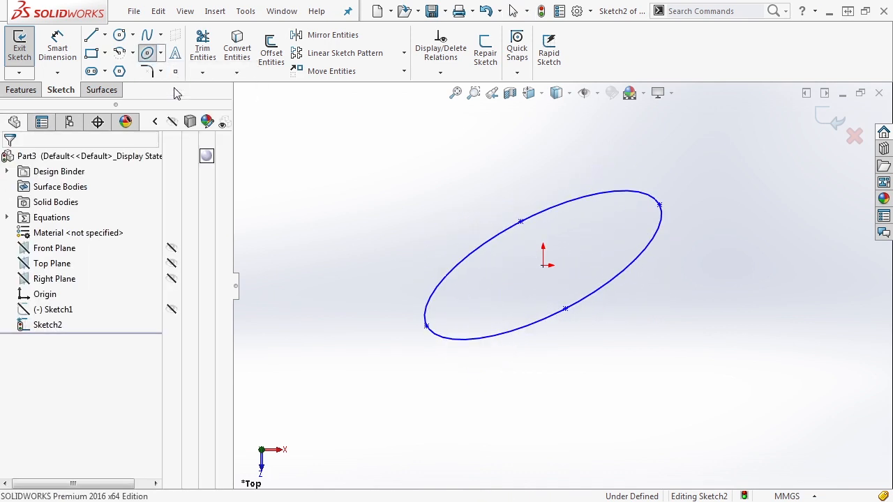
{"action": "left_click", "coordinate": [378, 230]}
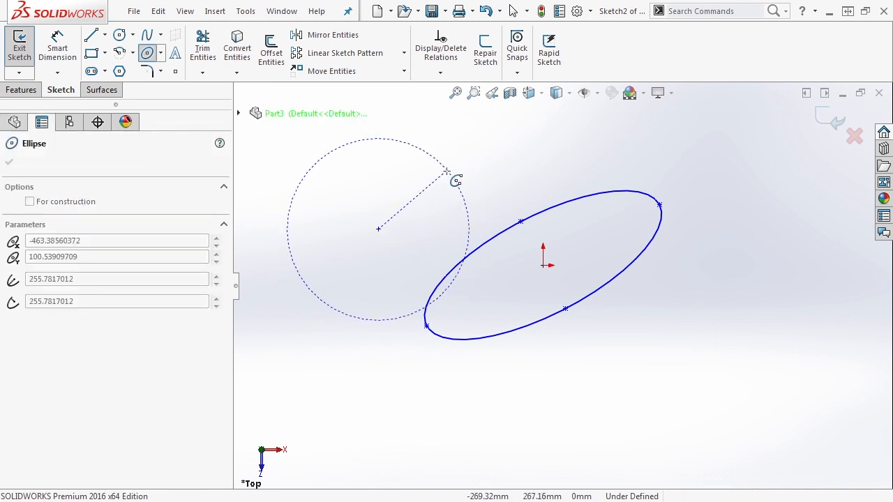
{"action": "left_click", "coordinate": [465, 229]}
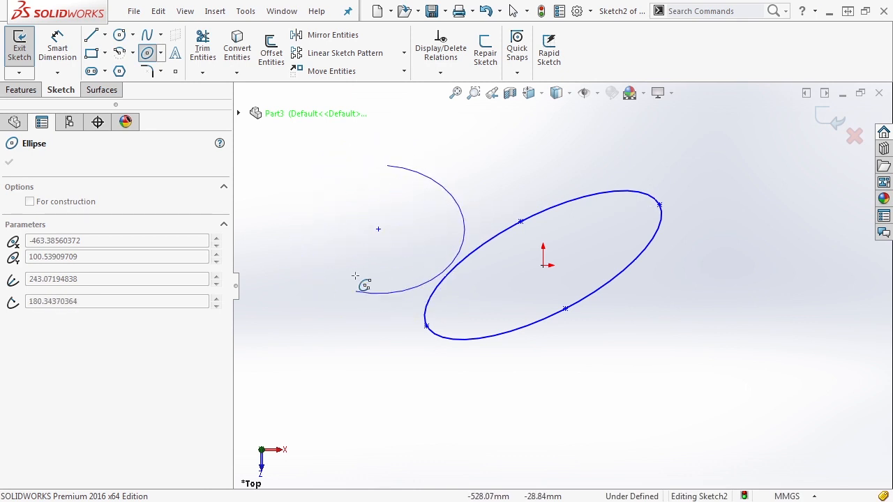
{"action": "left_click", "coordinate": [325, 249]}
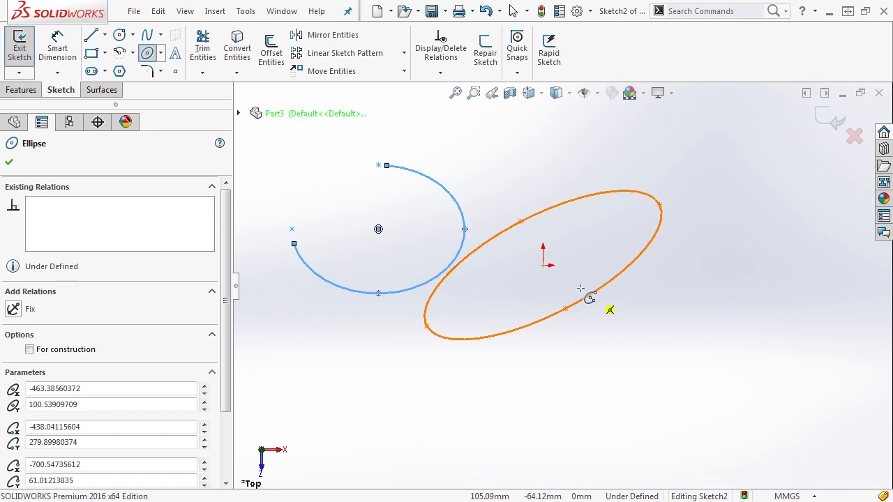
{"action": "left_click", "coordinate": [465, 164]}
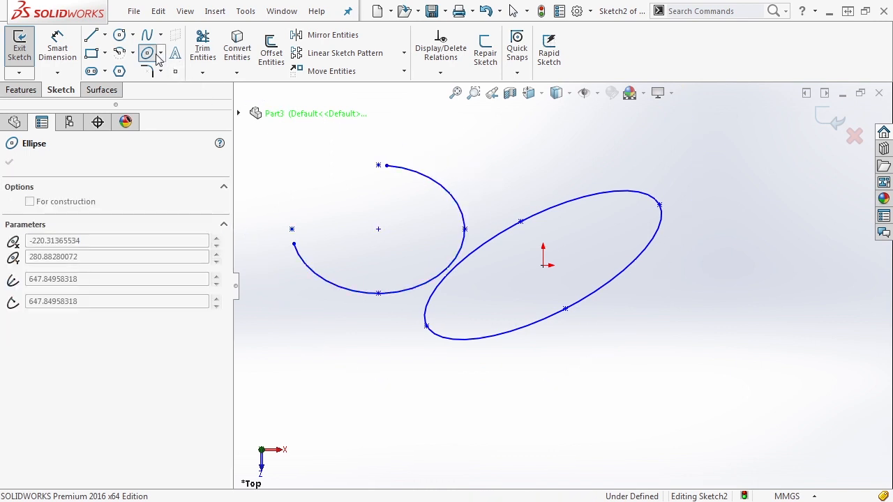
Step: Sketch a parabola opening left beside the ellipse, with its focus near (597, -235) mm and its vertex about 150 mm right of it
{"action": "left_click", "coordinate": [161, 53]}
{"action": "left_click", "coordinate": [176, 105]}
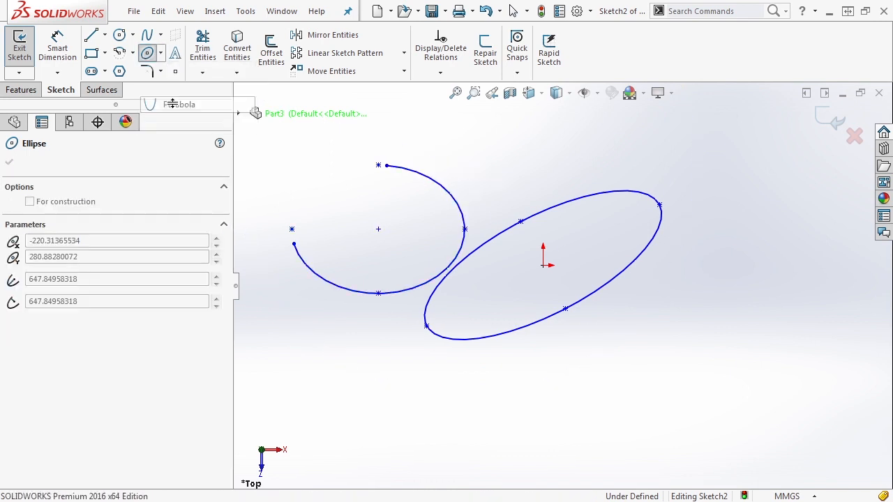
{"action": "left_click", "coordinate": [756, 347]}
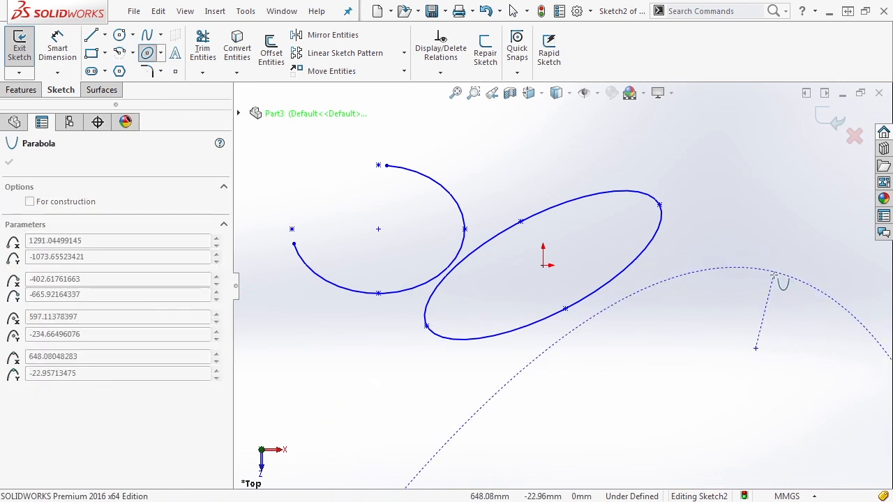
{"action": "scroll", "coordinate": [767, 293], "scroll_direction": "down", "scroll_amount": 3}
{"action": "scroll", "coordinate": [734, 309], "scroll_direction": "up", "scroll_amount": 7}
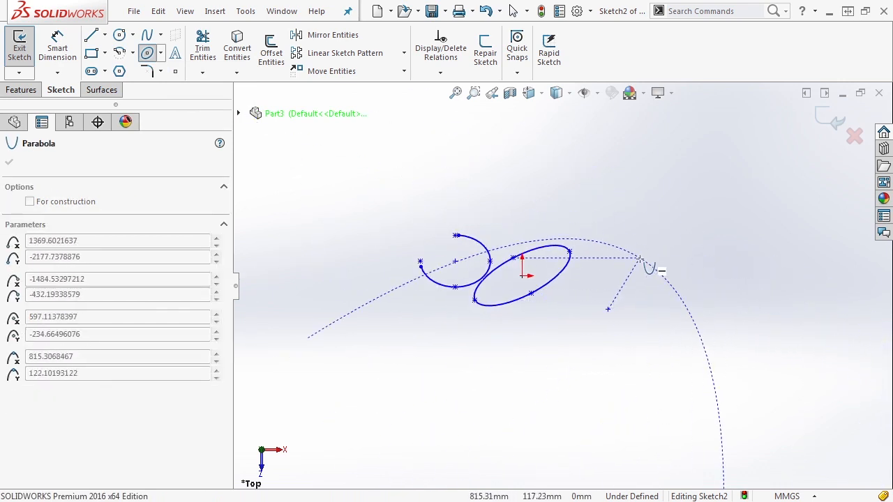
{"action": "left_click", "coordinate": [631, 309]}
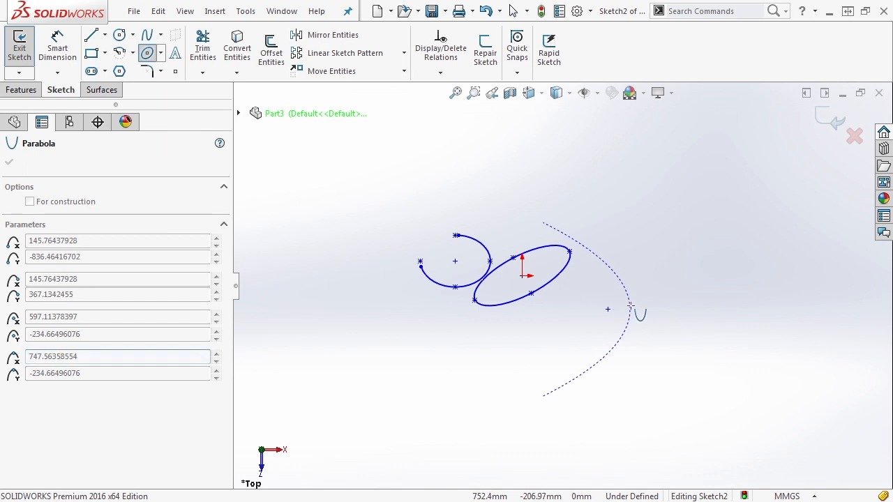
{"action": "left_click", "coordinate": [599, 255]}
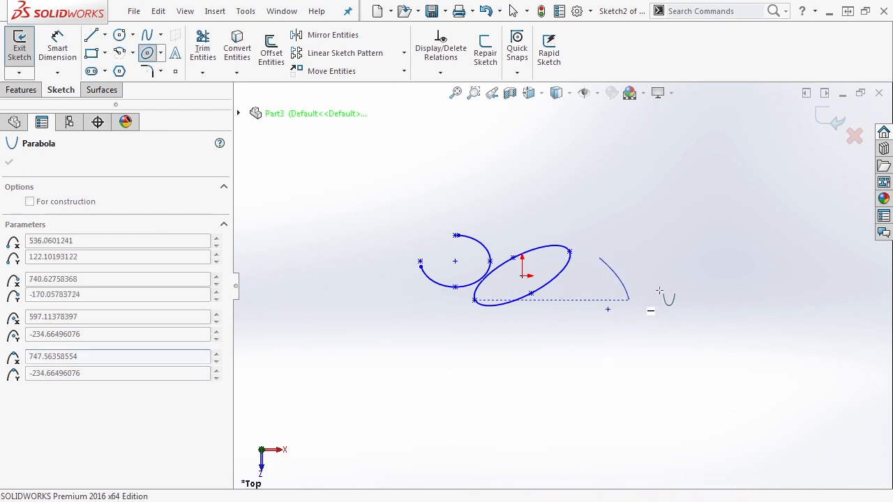
{"action": "left_click", "coordinate": [578, 377]}
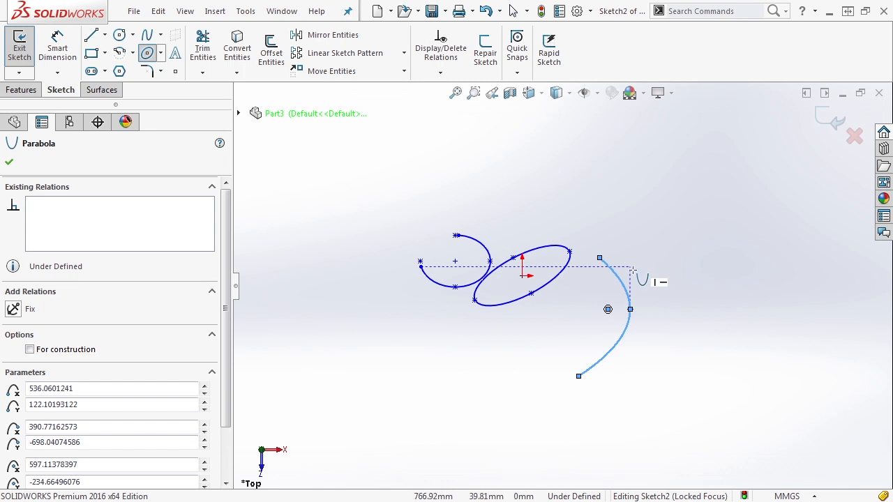
{"action": "key", "text": "Escape"}
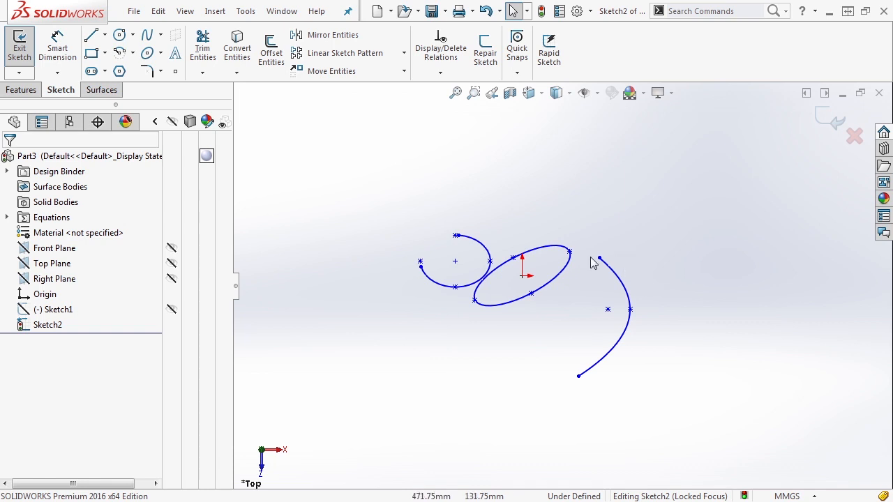
Step: Reshape the parabola by moving its upper endpoint, and shift its focus and vertex to the right, away from the ellipse
{"action": "mouse_move", "coordinate": [599, 258]}
{"action": "left_mouse_down"}
{"action": "mouse_move", "coordinate": [582, 226]}
{"action": "mouse_move", "coordinate": [584, 250]}
{"action": "mouse_move", "coordinate": [608, 221]}
{"action": "mouse_move", "coordinate": [596, 236]}
{"action": "mouse_move", "coordinate": [607, 246]}
{"action": "left_mouse_up"}
{"action": "left_click_drag", "start_coordinate": [607, 307], "coordinate": [671, 300]}
{"action": "left_click", "coordinate": [650, 294]}
{"action": "left_click", "coordinate": [689, 234]}
Step: Sketch a conic left of the partial ellipse, with ends at mid-height and below, top vertex above, and a Rho of about 0.68
{"action": "left_click", "coordinate": [161, 53]}
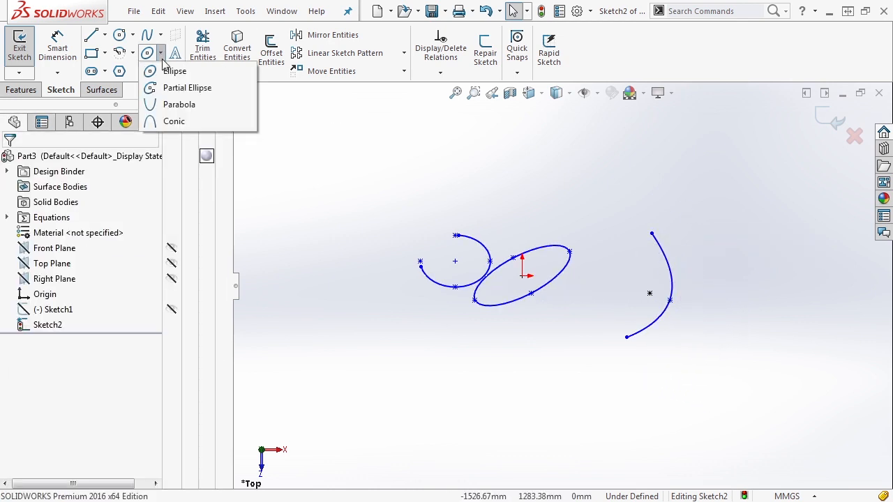
{"action": "left_click", "coordinate": [176, 122]}
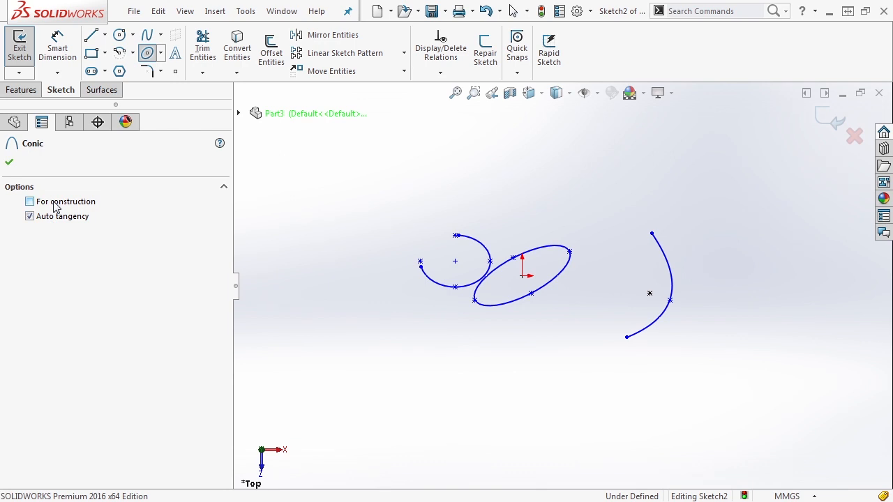
{"action": "left_click", "coordinate": [328, 265]}
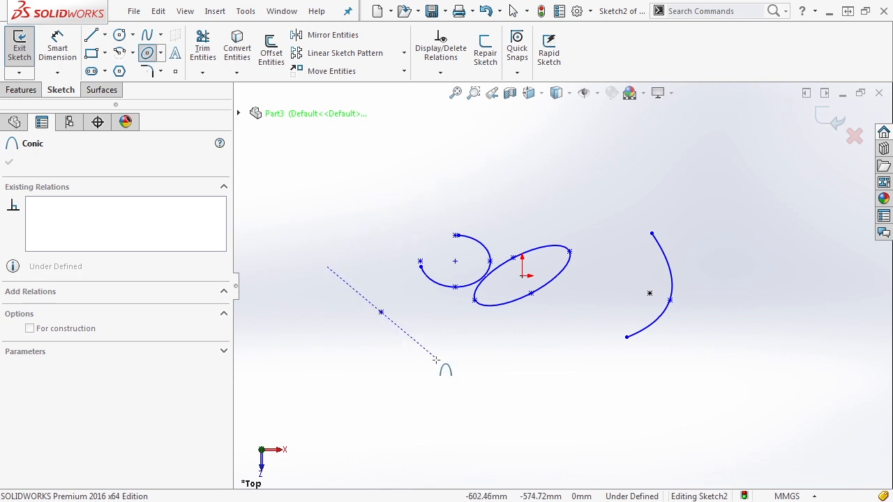
{"action": "left_click", "coordinate": [410, 395]}
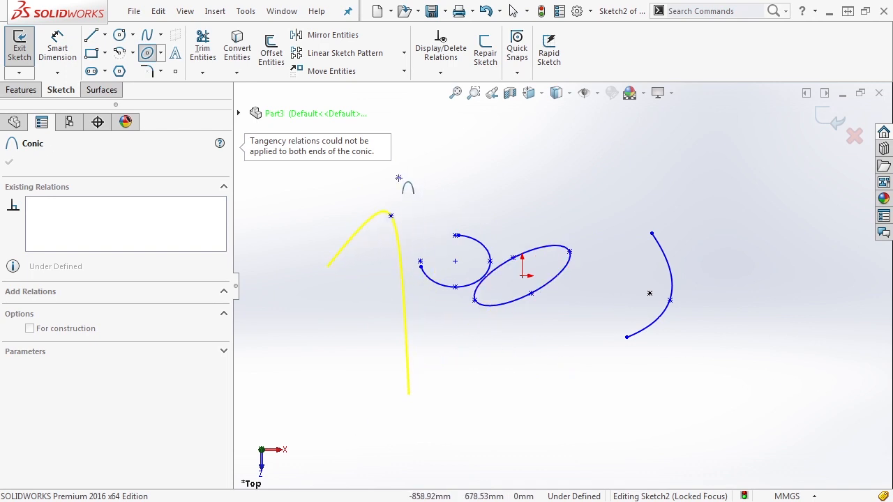
{"action": "left_click", "coordinate": [399, 179]}
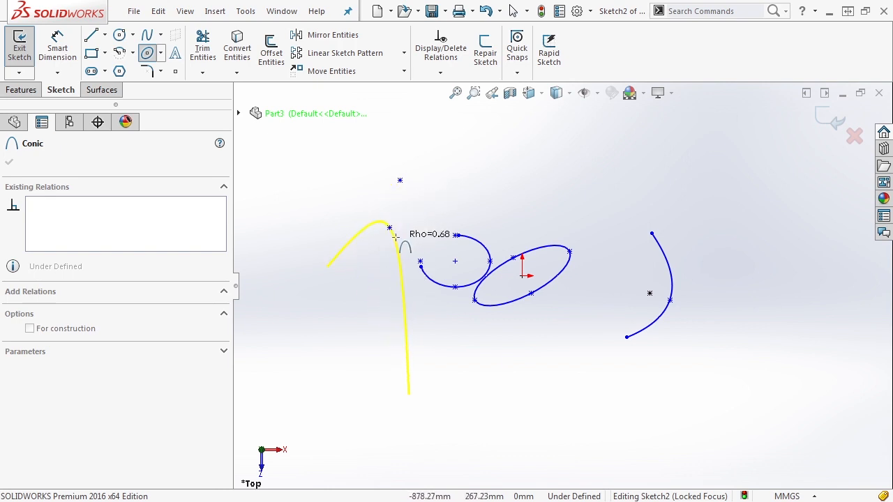
{"action": "left_click", "coordinate": [406, 210]}
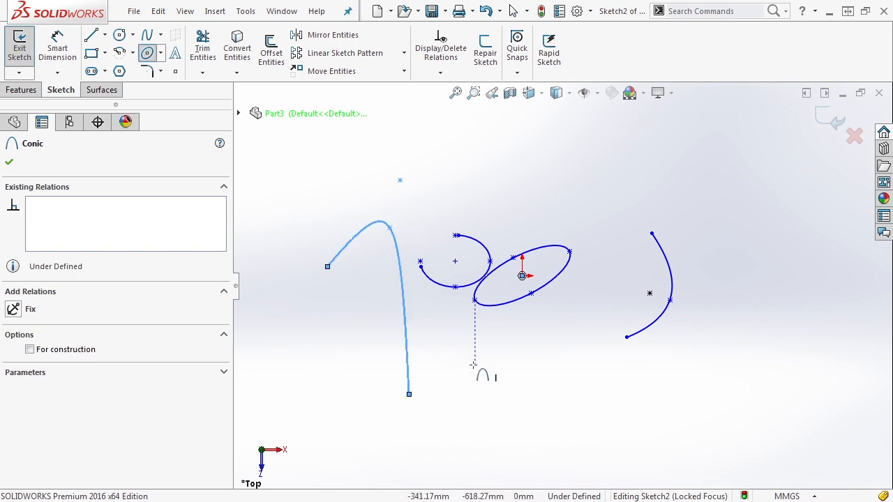
Step: Sketch a dimensioned horizontal straight slot below the curves, using center-to-center length, about 1106 mm long and about 453 mm wide
{"action": "key", "text": "Escape"}
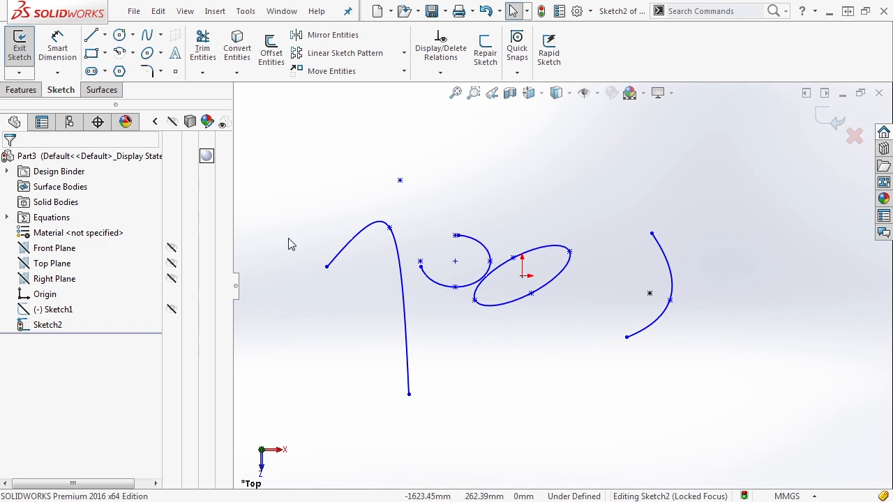
{"action": "left_click", "coordinate": [105, 72]}
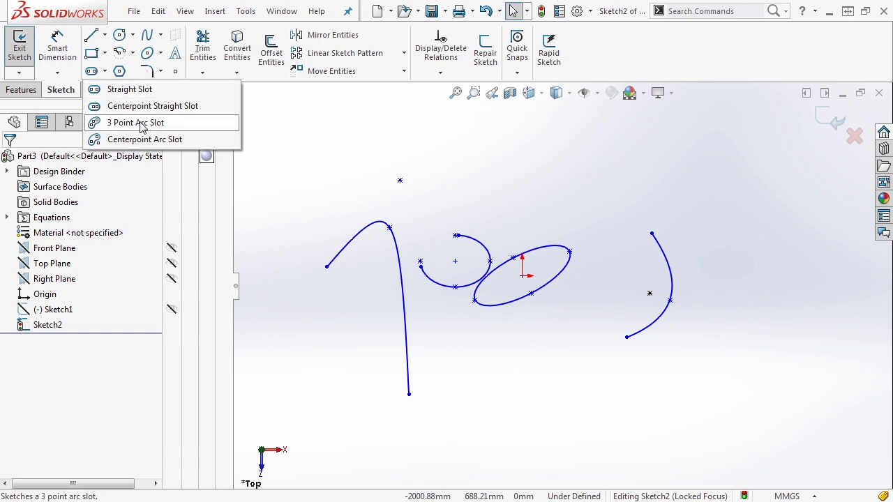
{"action": "left_click", "coordinate": [122, 92]}
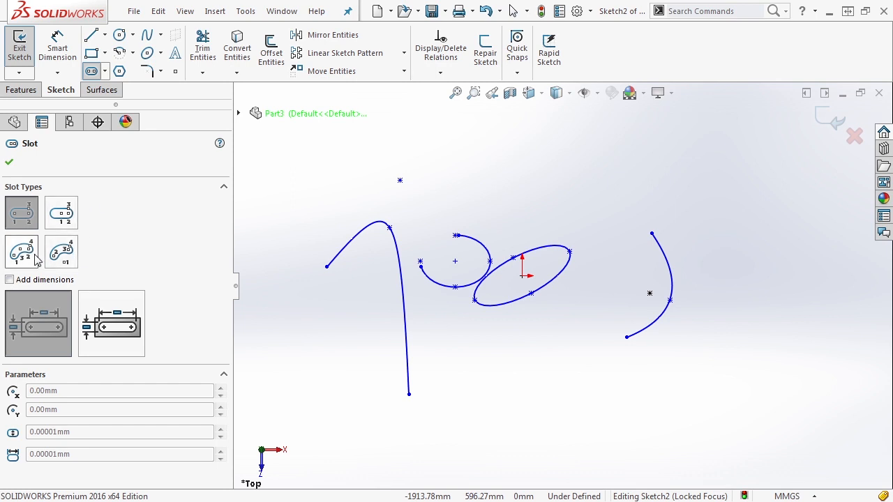
{"action": "left_click", "coordinate": [9, 280]}
{"action": "left_click", "coordinate": [114, 327]}
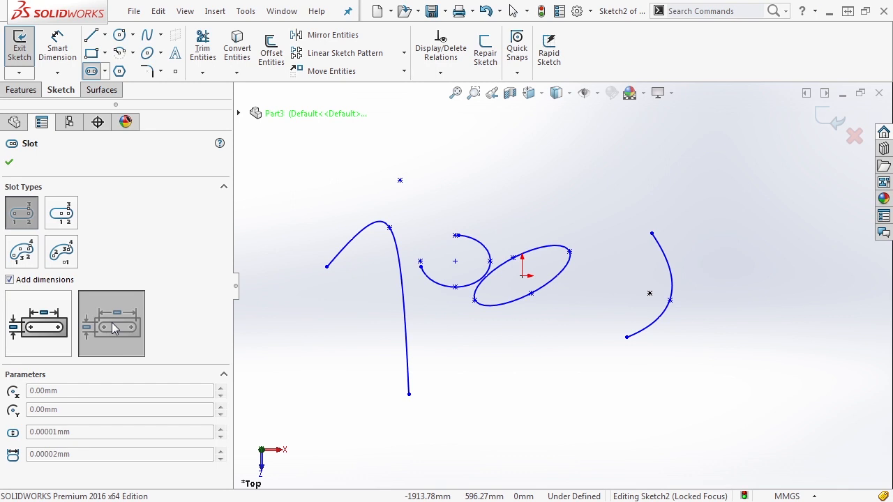
{"action": "left_click", "coordinate": [36, 336]}
{"action": "key", "text": "z"}
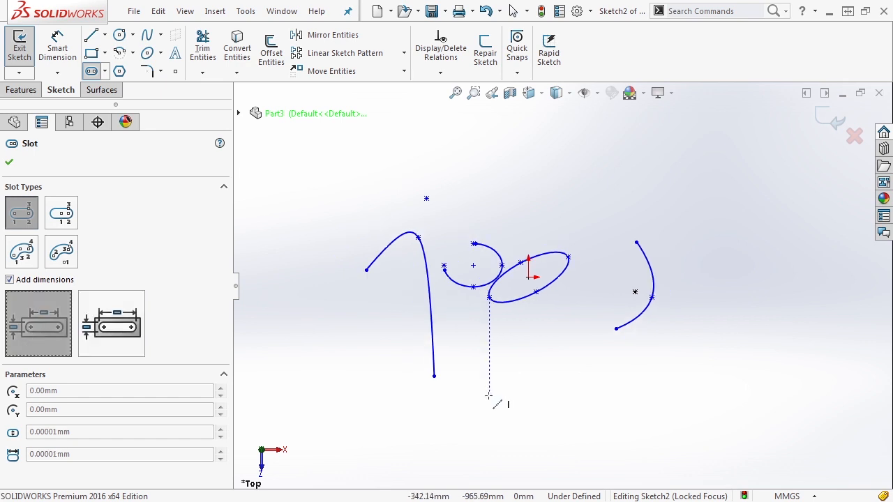
{"action": "left_click", "coordinate": [491, 421]}
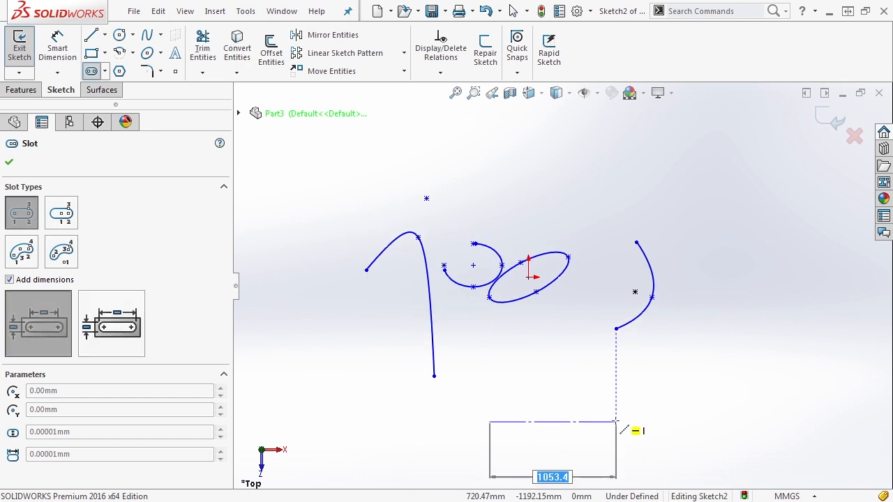
{"action": "left_click", "coordinate": [622, 421]}
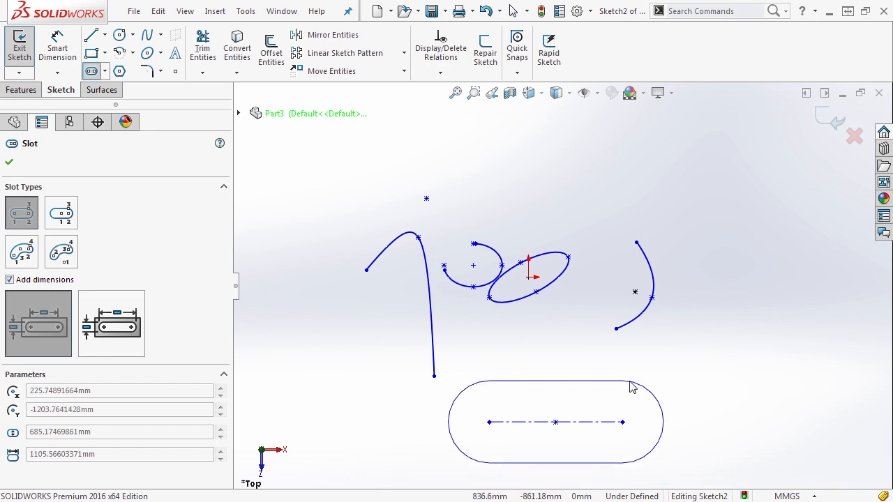
{"action": "left_click", "coordinate": [640, 406]}
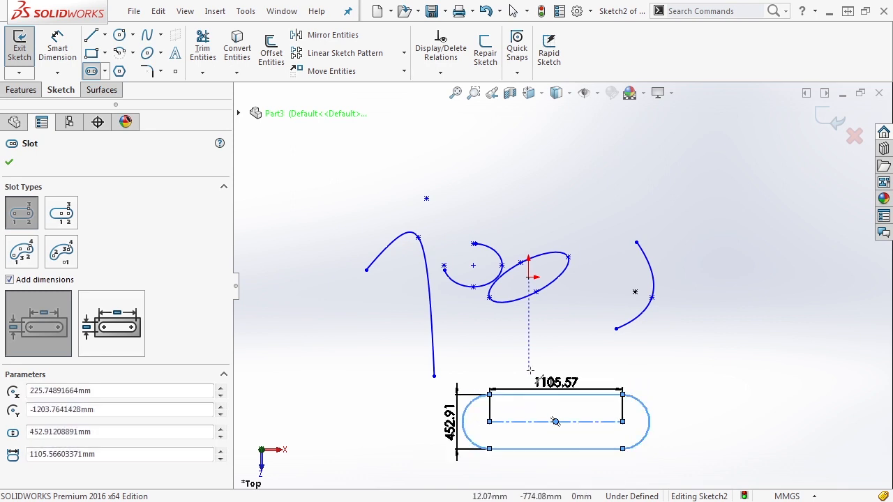
{"action": "key", "text": "Escape"}
Step: Set the straight slot's center-to-center length to 1100 mm
{"action": "left_click", "coordinate": [559, 380]}
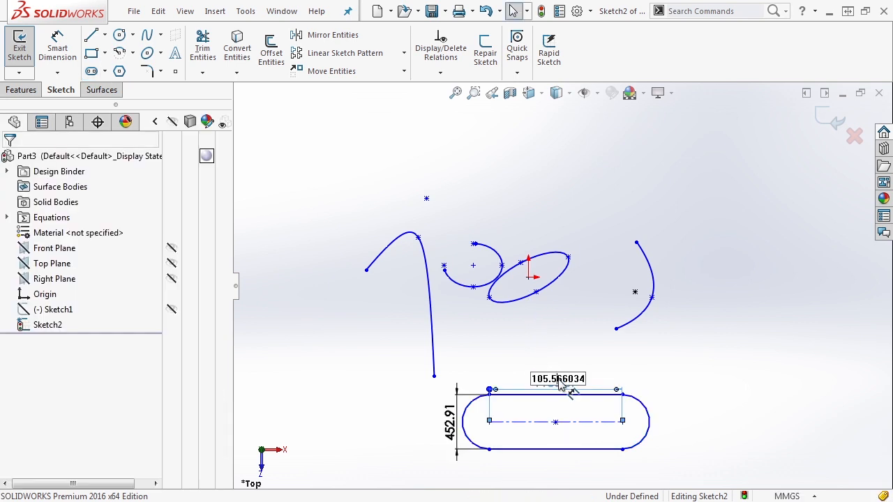
{"action": "key", "text": "BackSpace"}
{"action": "key", "text": "BackSpace"}
{"action": "key", "text": "BackSpace"}
{"action": "key", "text": "BackSpace"}
{"action": "type", "text": "0"}
{"action": "key", "text": "Return"}
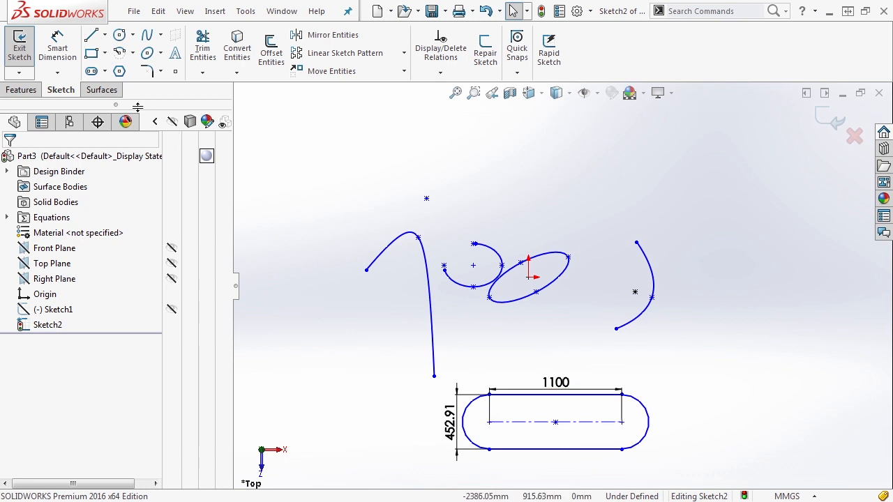
Step: Sketch a dimensioned centerpoint arc slot across the conic, with about 815 mm radius, 107° sweep and 344 mm width
{"action": "left_click", "coordinate": [105, 73]}
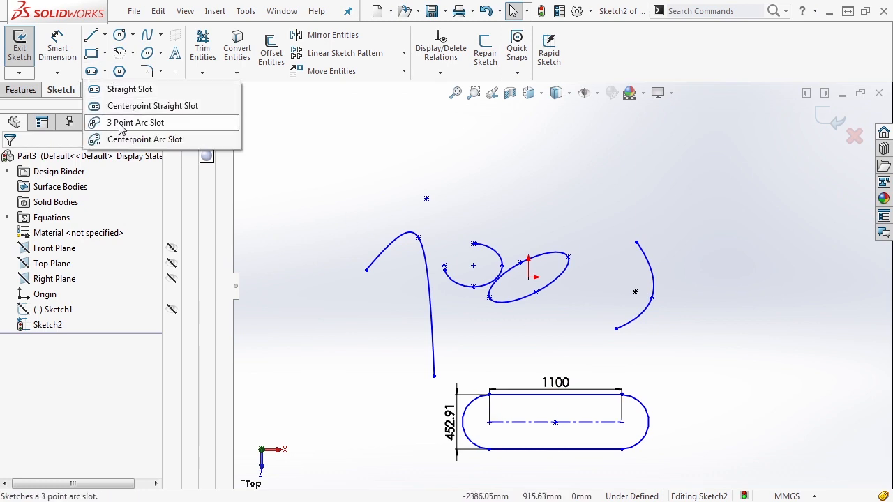
{"action": "left_click", "coordinate": [134, 142]}
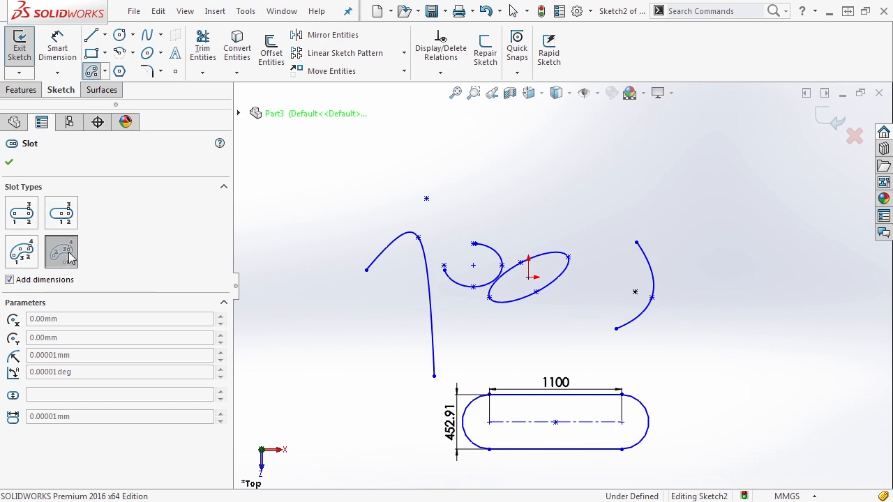
{"action": "left_click", "coordinate": [293, 359]}
{"action": "left_click", "coordinate": [293, 263]}
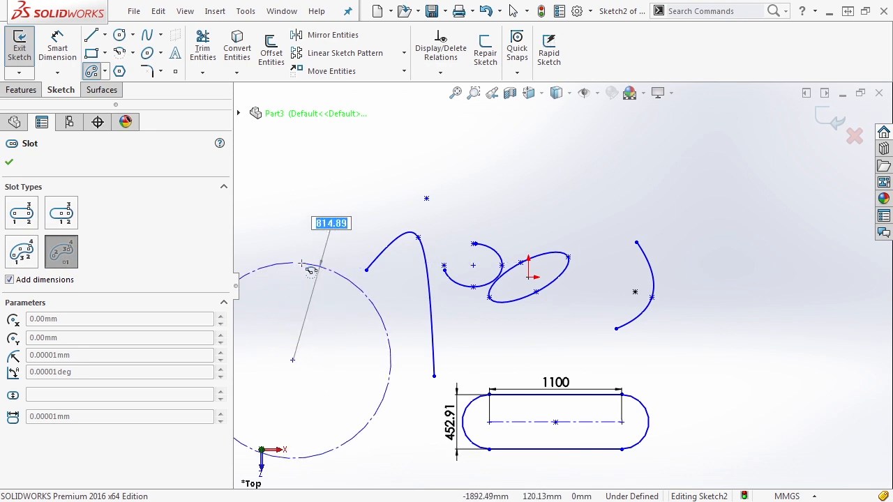
{"action": "left_click", "coordinate": [386, 389]}
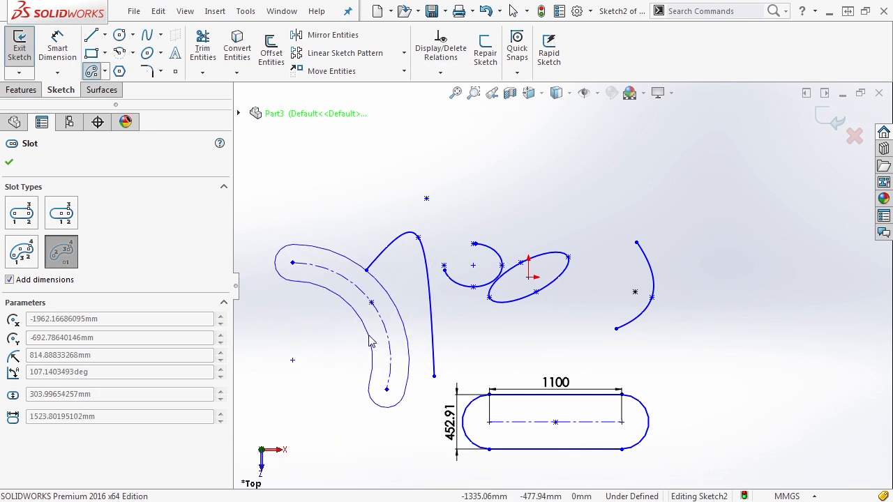
{"action": "left_click", "coordinate": [369, 346]}
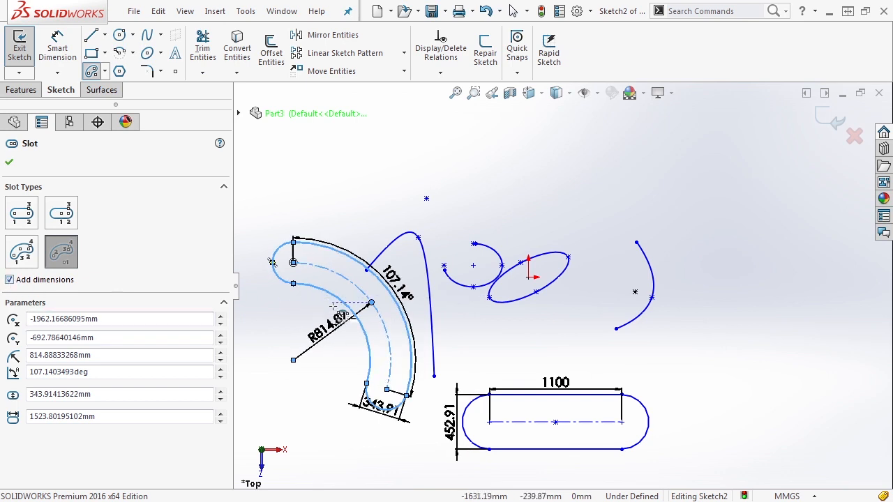
{"action": "key", "text": "Escape"}
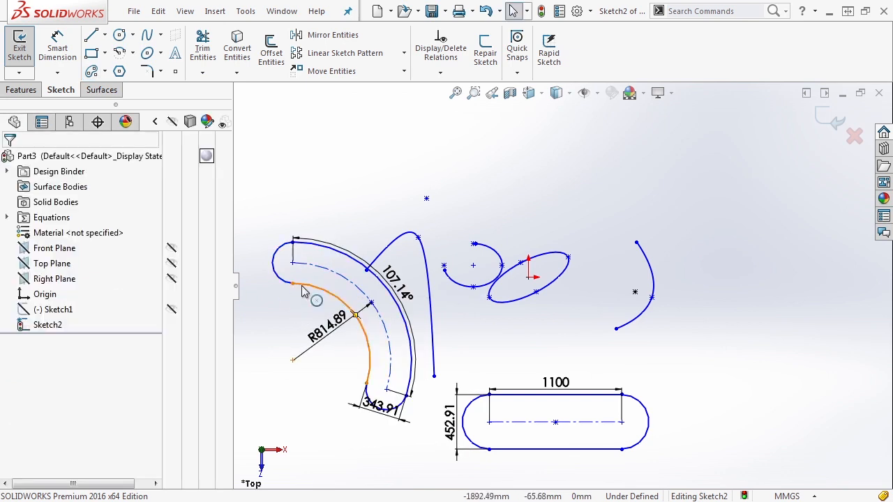
Step: Move the arc slot up and to the right by its two end centre points
{"action": "left_click_drag", "start_coordinate": [293, 263], "coordinate": [303, 224]}
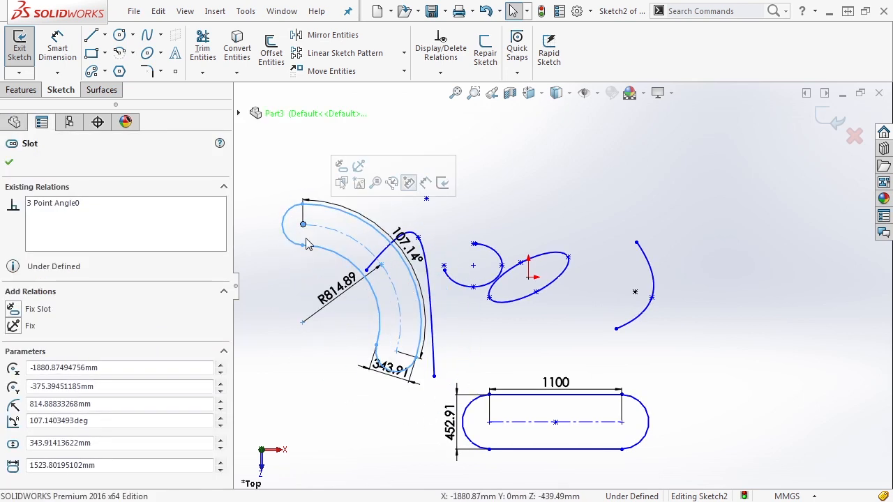
{"action": "left_click", "coordinate": [285, 158]}
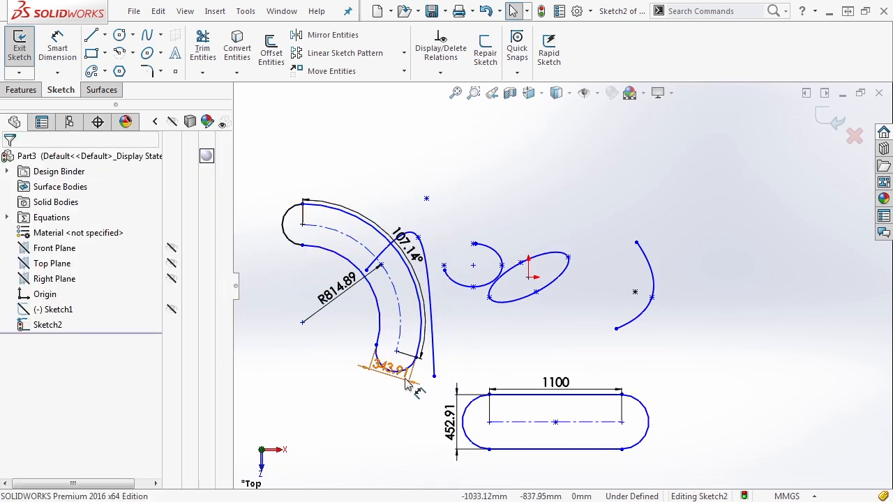
{"action": "mouse_move", "coordinate": [396, 351]}
{"action": "left_mouse_down"}
{"action": "mouse_move", "coordinate": [407, 335]}
{"action": "mouse_move", "coordinate": [378, 345]}
{"action": "mouse_move", "coordinate": [398, 344]}
{"action": "mouse_move", "coordinate": [380, 349]}
{"action": "mouse_move", "coordinate": [388, 340]}
{"action": "left_mouse_up"}
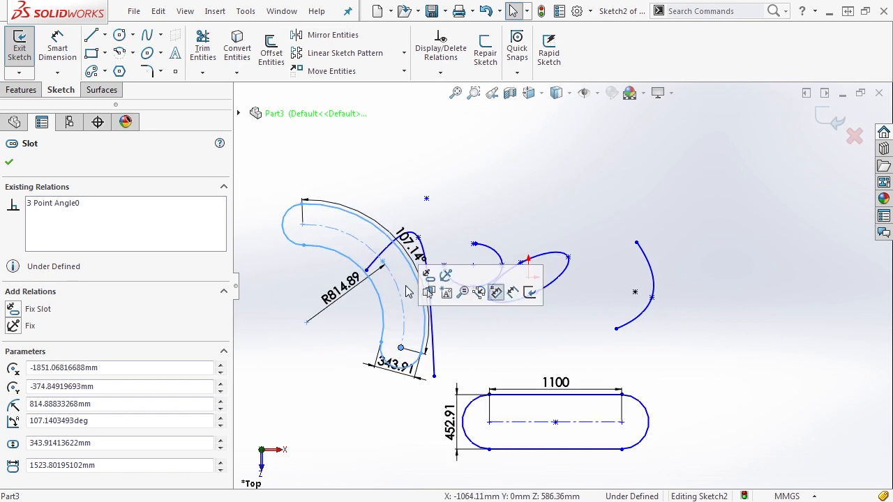
{"action": "left_click", "coordinate": [391, 205]}
Step: Delete all curves and slots from the sketch
{"action": "key", "text": "z"}
{"action": "left_click_drag", "start_coordinate": [699, 438], "coordinate": [283, 187]}
{"action": "key", "text": "Delete"}
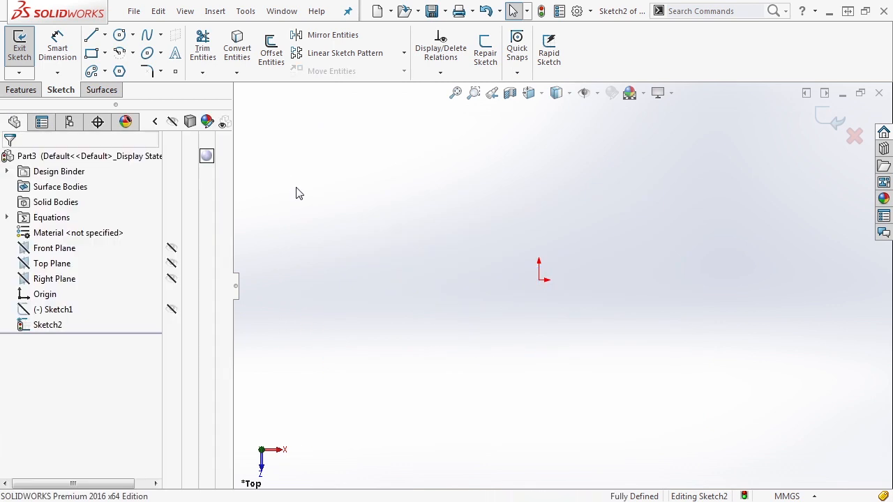
Step: Sketch a 5-sided polygon centred on the origin, one vertex straight up, inscribed diameter about 1778 mm, and switch it to circumscribed circle
{"action": "left_click", "coordinate": [120, 72]}
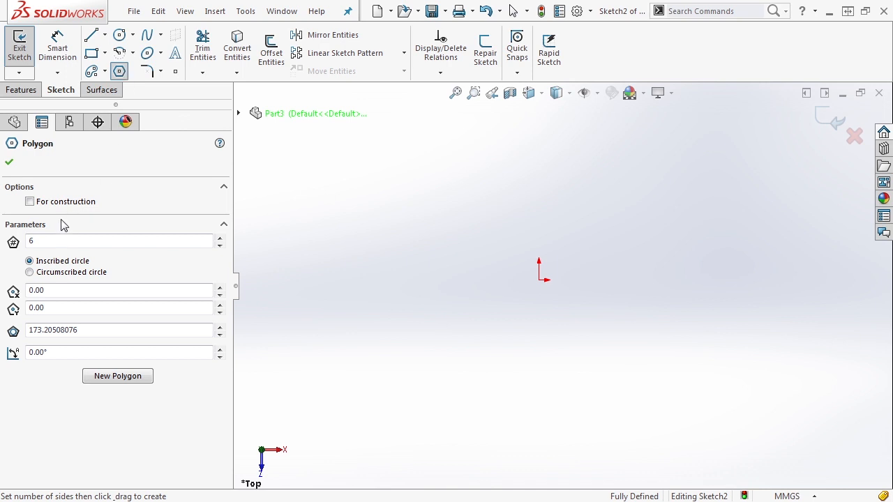
{"action": "double_click", "coordinate": [54, 241]}
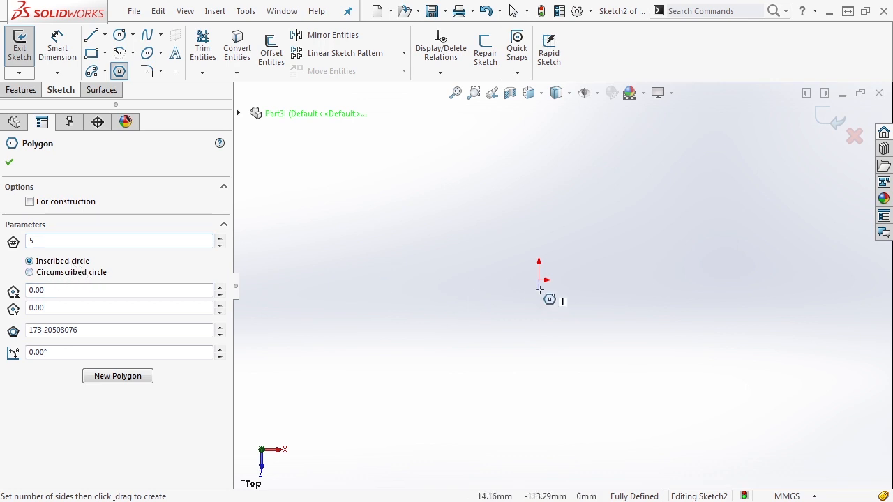
{"action": "left_click_drag", "start_coordinate": [539, 280], "coordinate": [557, 189]}
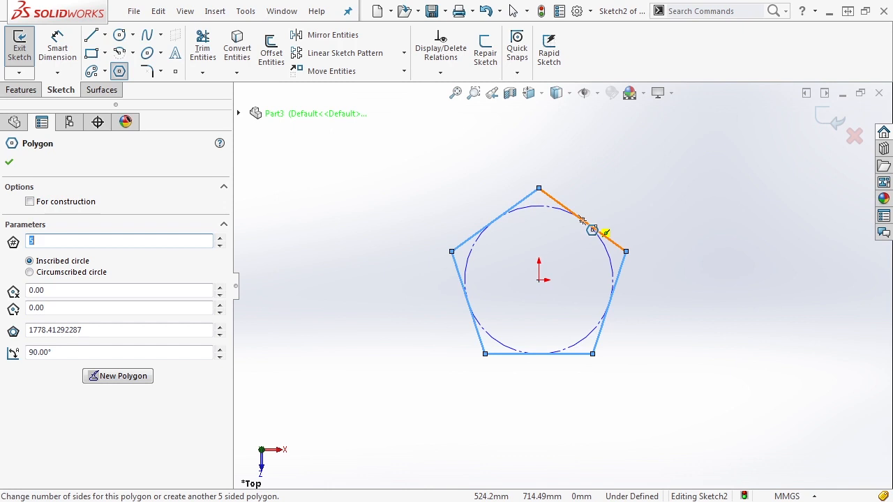
{"action": "left_click", "coordinate": [78, 273]}
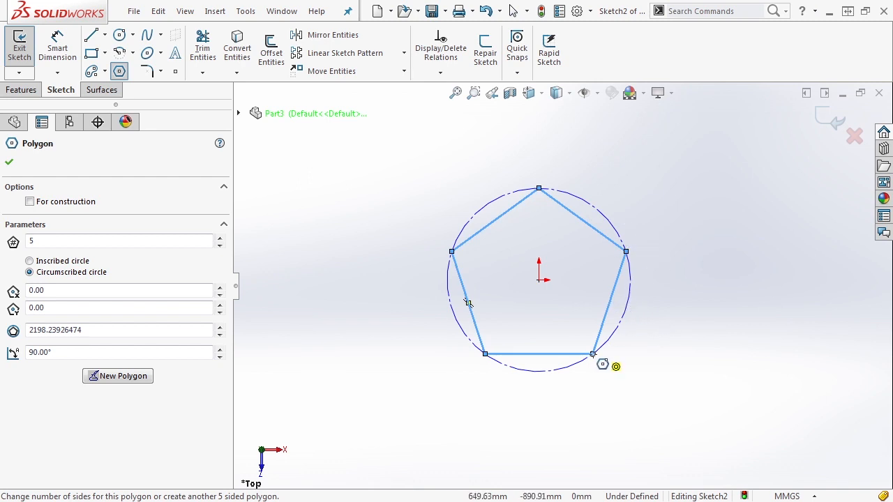
Step: Sketch a second polygon left of the pentagon with a circumscribed diameter of about 1553 mm and set its sides to 3
{"action": "left_click", "coordinate": [321, 272]}
{"action": "left_click", "coordinate": [315, 207]}
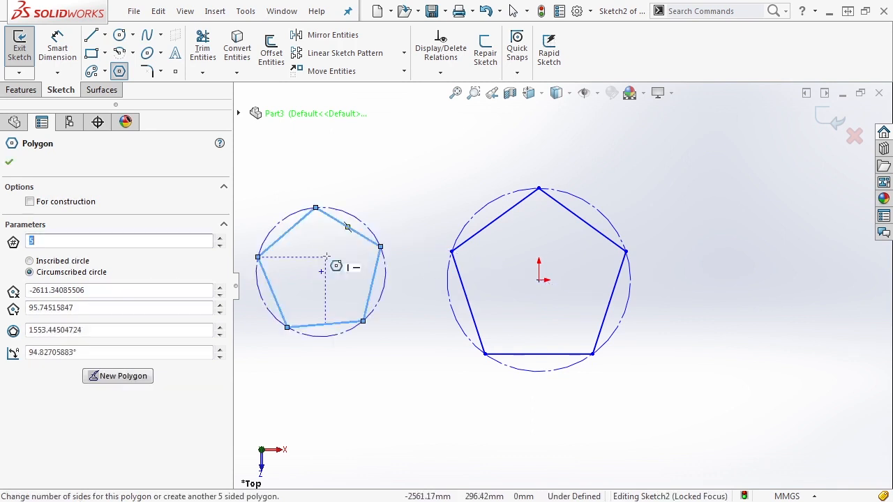
{"action": "type", "text": "3"}
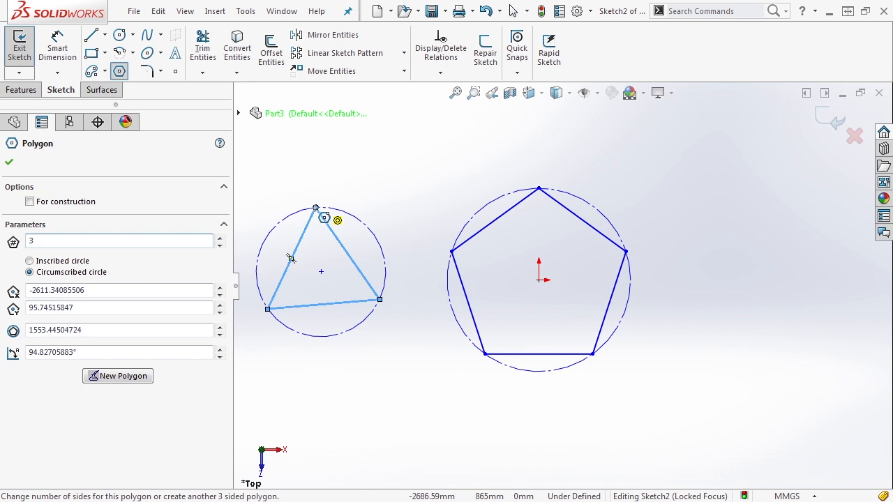
{"action": "key", "text": "Escape"}
Step: Make the triangle's bottom edge horizontal and reposition the triangle by its vertices, ending slightly higher beside the pentagon
{"action": "mouse_move", "coordinate": [377, 309]}
{"action": "left_mouse_down"}
{"action": "mouse_move", "coordinate": [409, 238]}
{"action": "mouse_move", "coordinate": [379, 323]}
{"action": "mouse_move", "coordinate": [387, 326]}
{"action": "mouse_move", "coordinate": [381, 316]}
{"action": "left_mouse_up"}
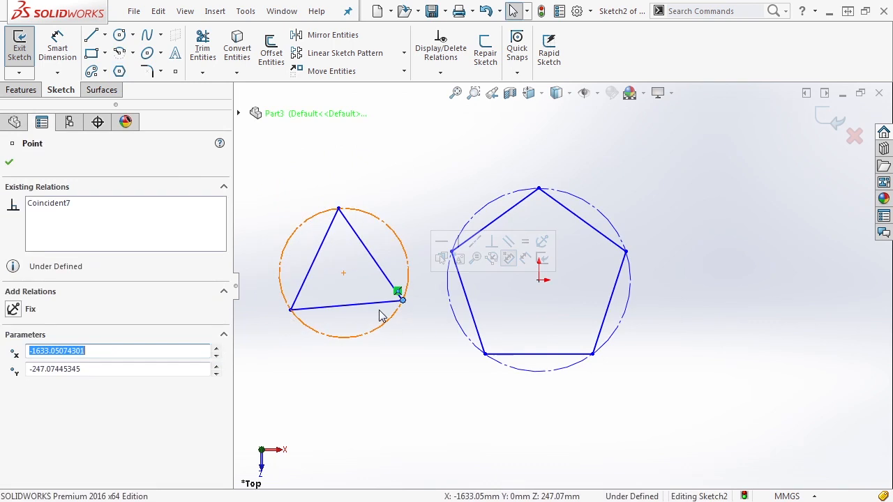
{"action": "left_click", "coordinate": [382, 304]}
{"action": "left_click", "coordinate": [418, 245]}
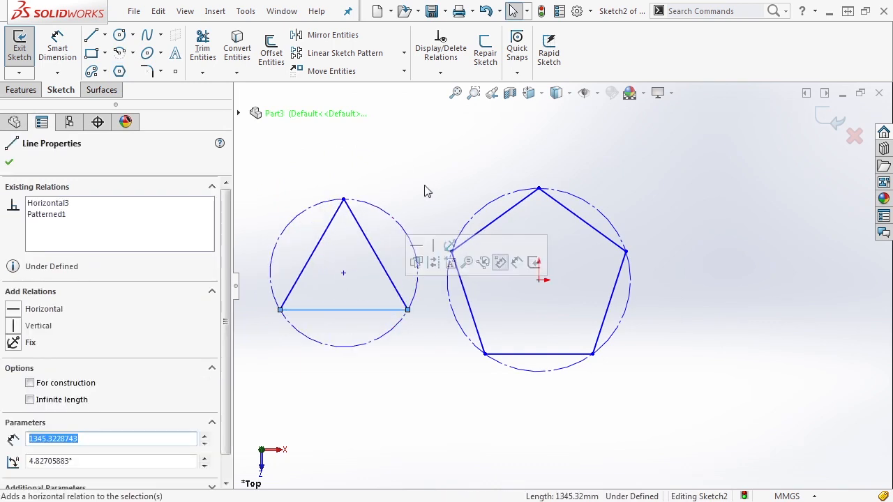
{"action": "left_click", "coordinate": [422, 175]}
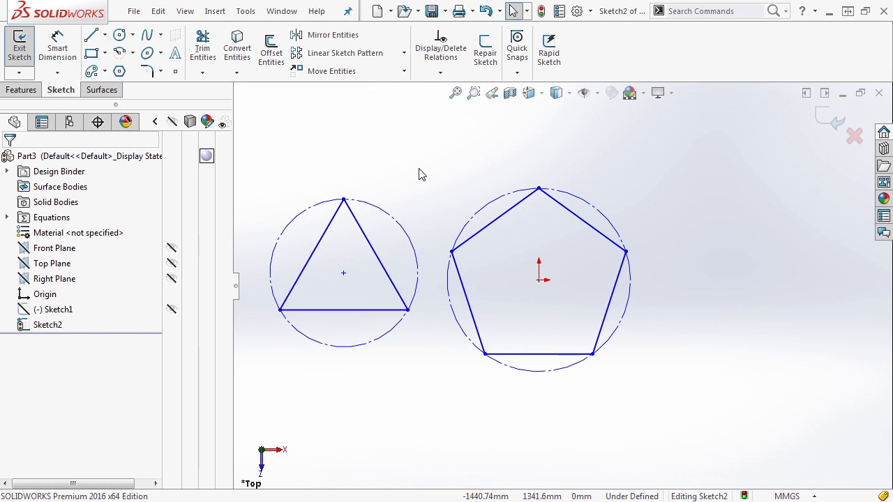
{"action": "mouse_move", "coordinate": [343, 201]}
{"action": "left_mouse_down"}
{"action": "mouse_move", "coordinate": [361, 180]}
{"action": "mouse_move", "coordinate": [327, 187]}
{"action": "mouse_move", "coordinate": [352, 168]}
{"action": "mouse_move", "coordinate": [360, 192]}
{"action": "mouse_move", "coordinate": [334, 181]}
{"action": "left_mouse_up"}
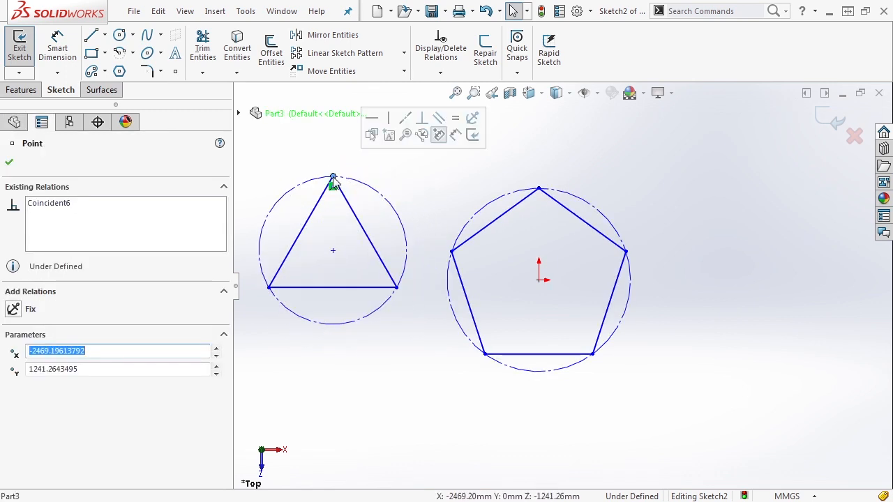